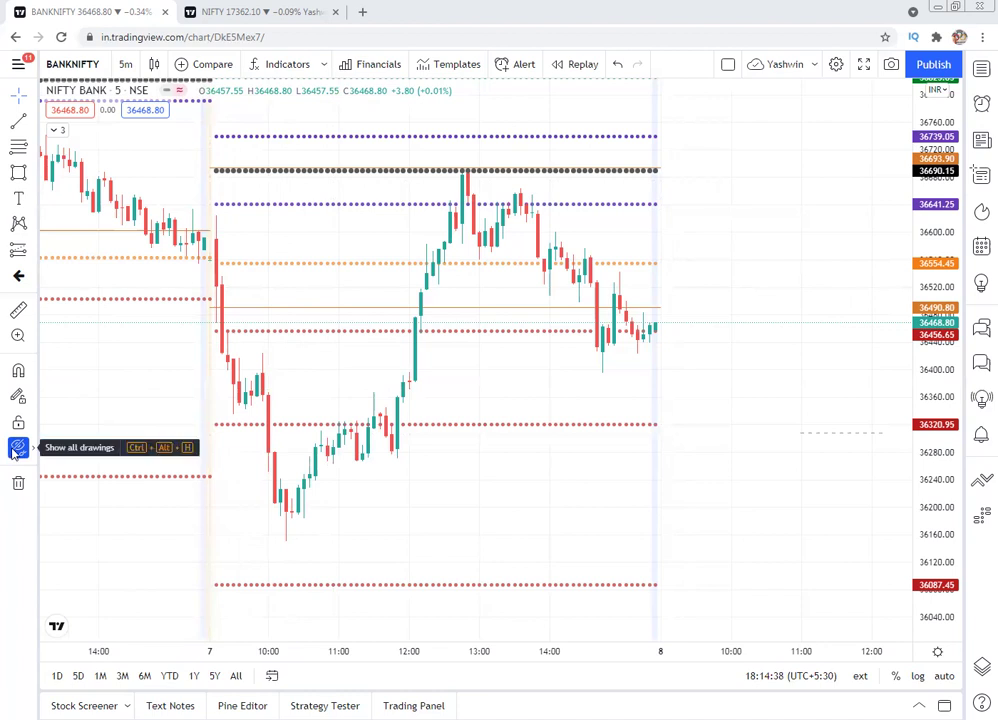
Step: Show all hidden drawings on both the BANKNIFTY and NIFTY charts
{"action": "left_click", "coordinate": [14, 451]}
{"action": "left_click", "coordinate": [232, 13]}
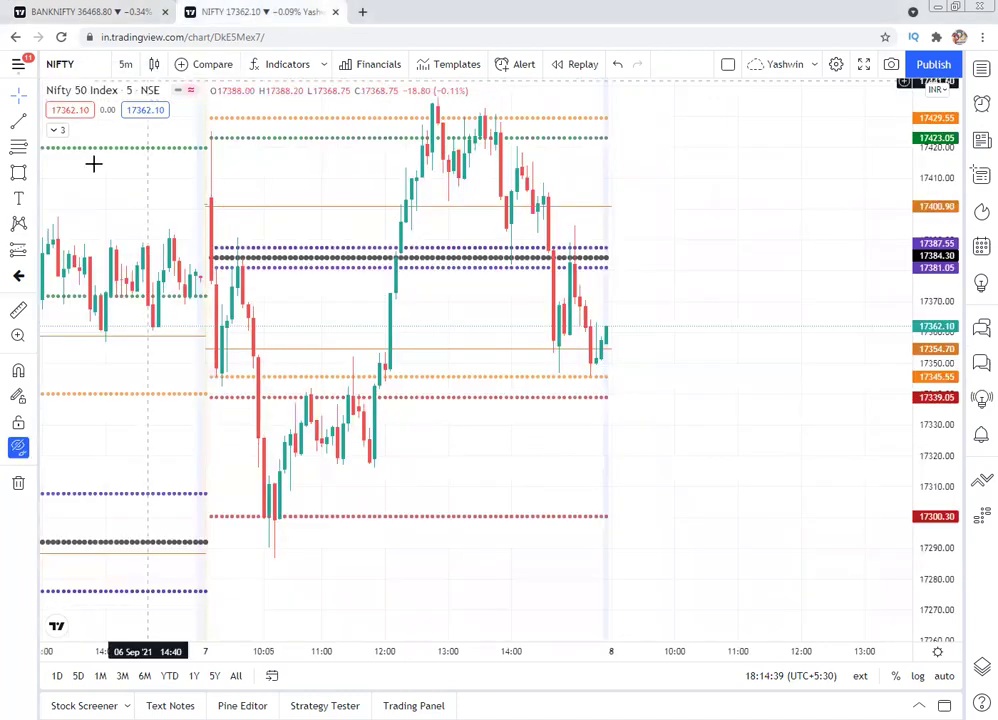
{"action": "left_click", "coordinate": [18, 451]}
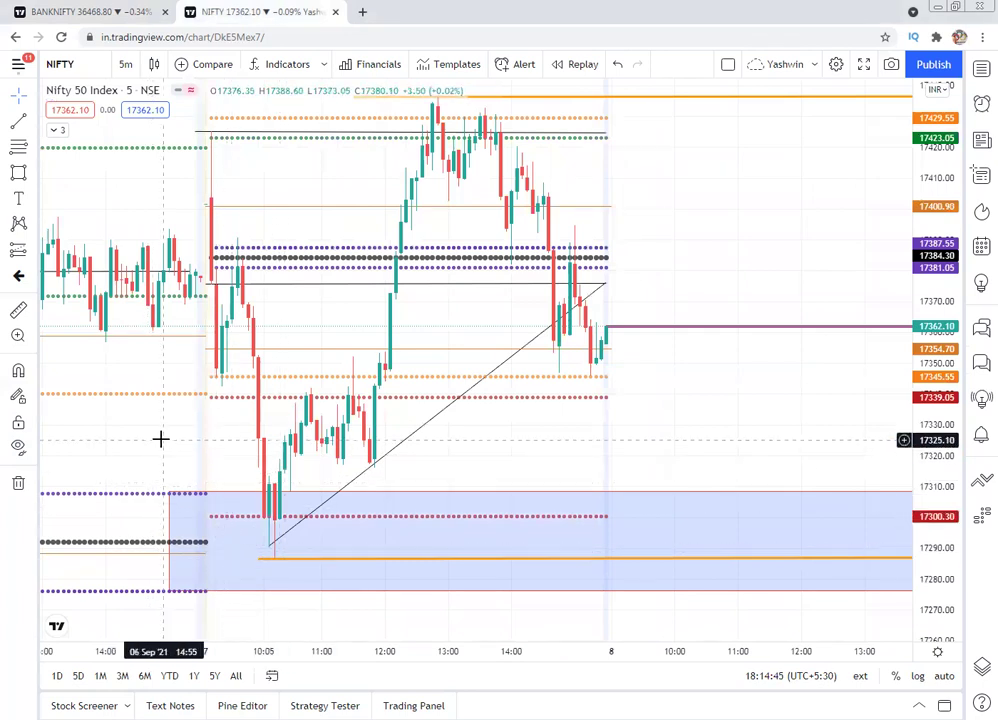
Step: Compare the drawn levels, zones and trendlines on the BANKNIFTY and NIFTY 5-minute charts
{"action": "key", "text": "ctrl+Tab"}
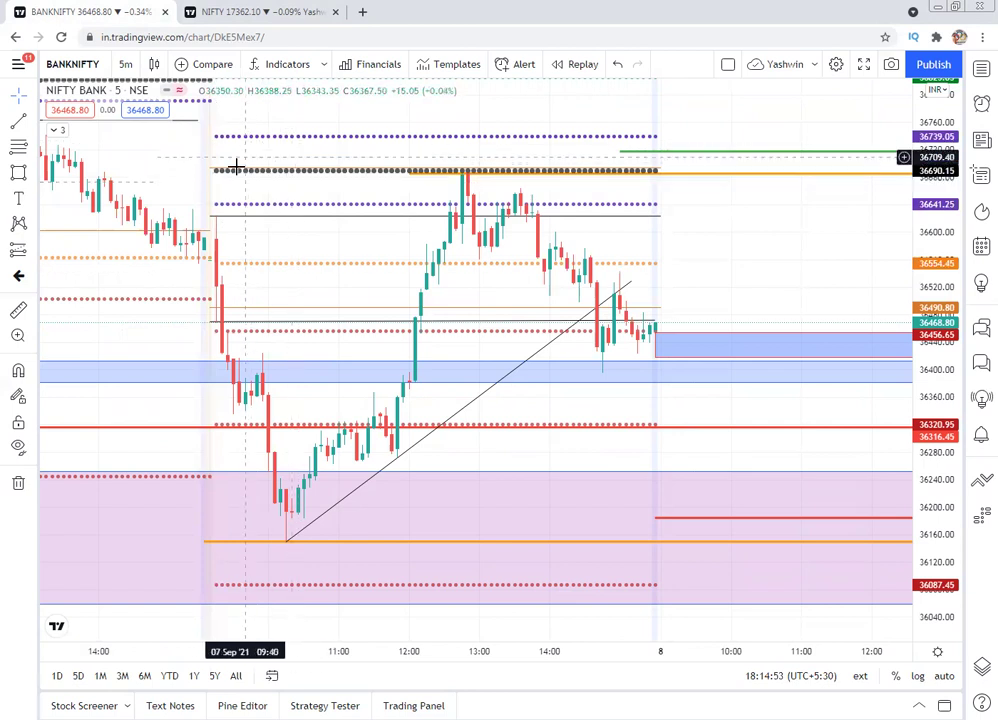
{"action": "left_click", "coordinate": [201, 9]}
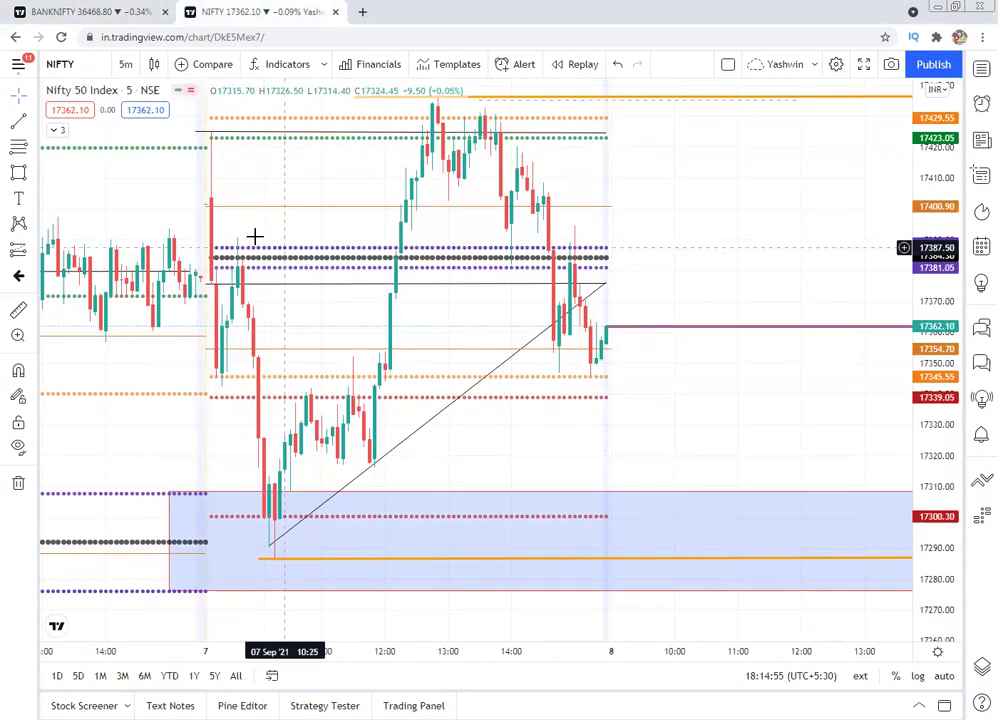
{"action": "left_click", "coordinate": [130, 10]}
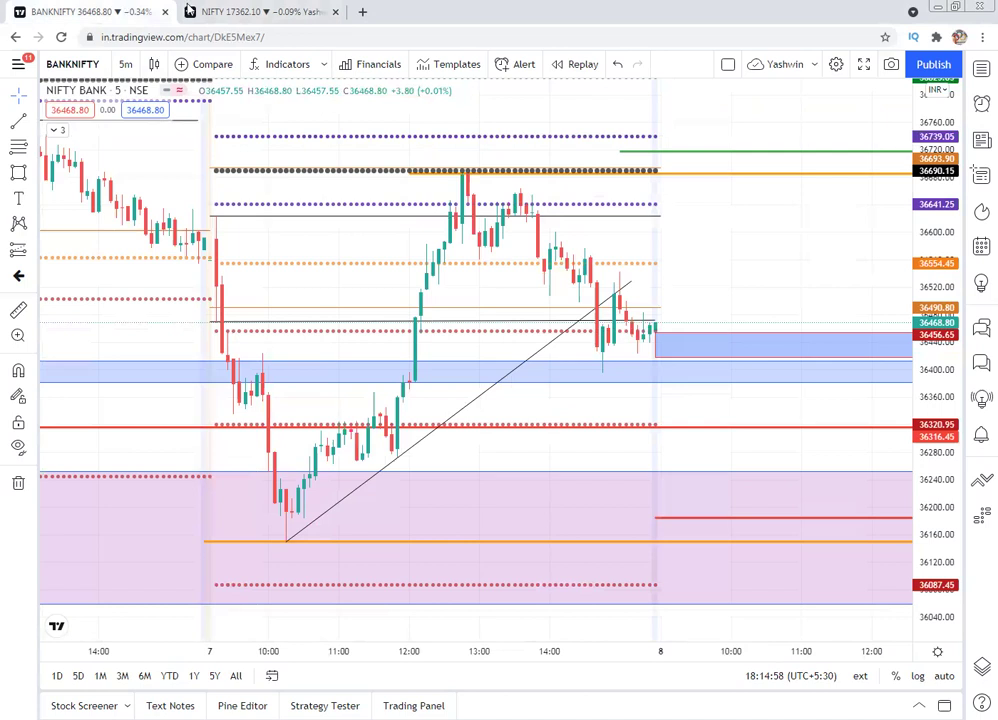
{"action": "left_click", "coordinate": [233, 9]}
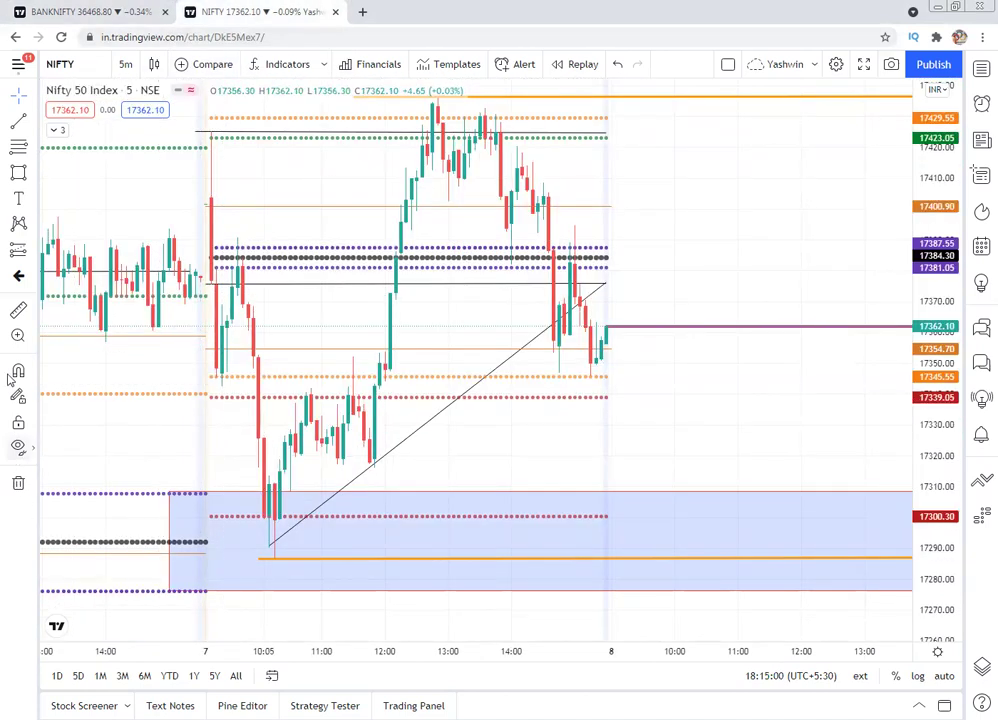
Step: Hide all drawings on the NIFTY and BANKNIFTY charts and inspect the 7 September 09:15 opening candle on both
{"action": "left_click", "coordinate": [18, 447]}
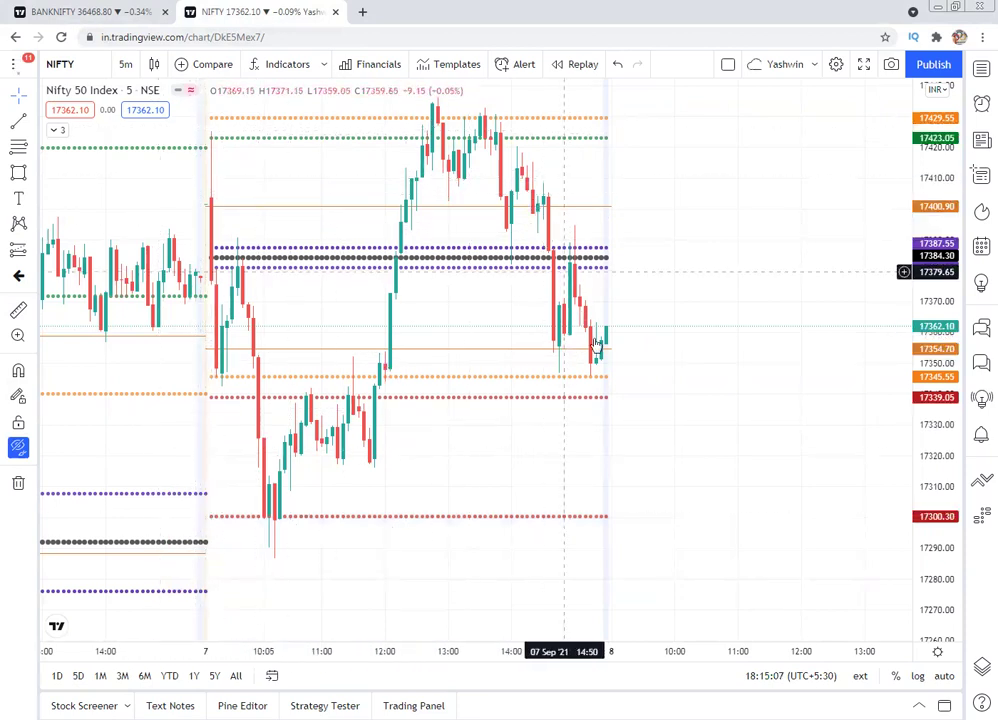
{"action": "key", "text": "ctrl+Tab"}
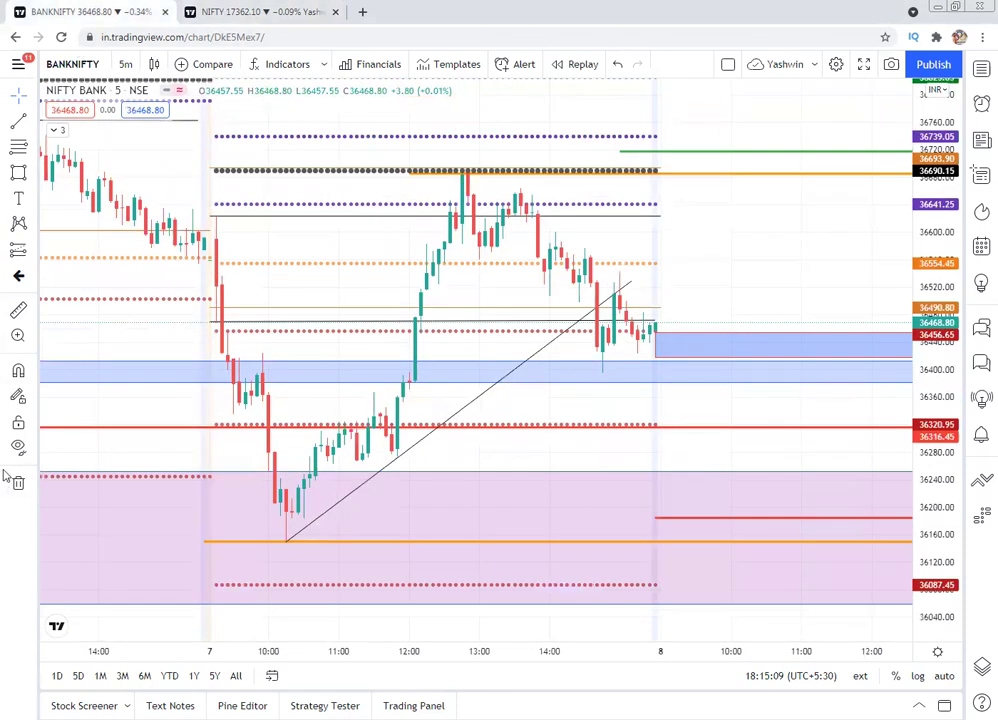
{"action": "left_click", "coordinate": [17, 448]}
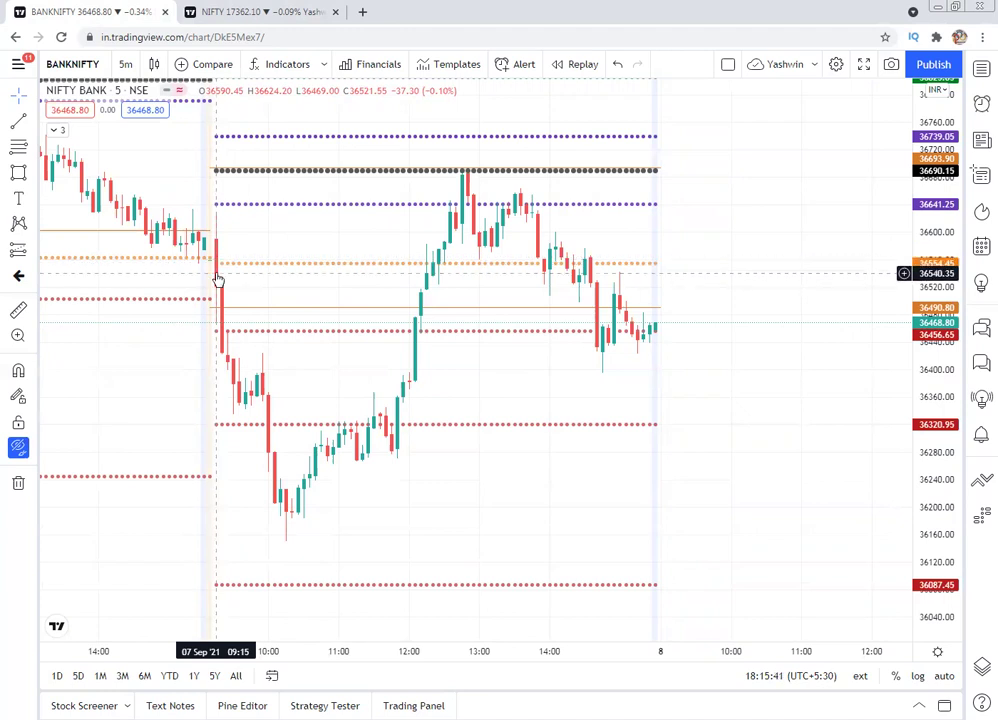
{"action": "left_click", "coordinate": [242, 11]}
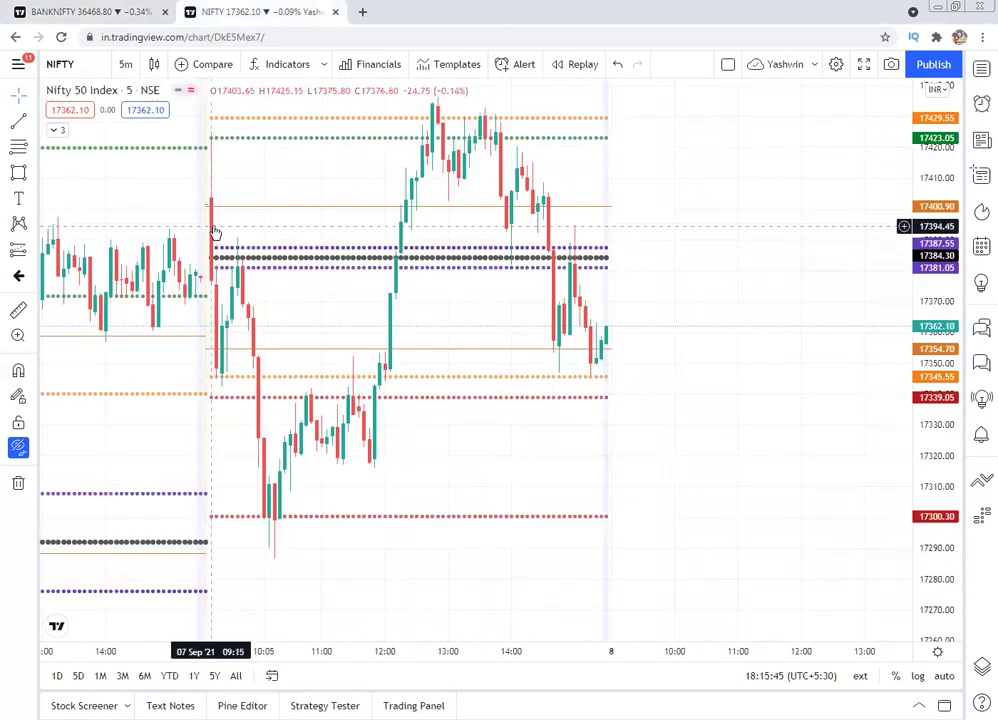
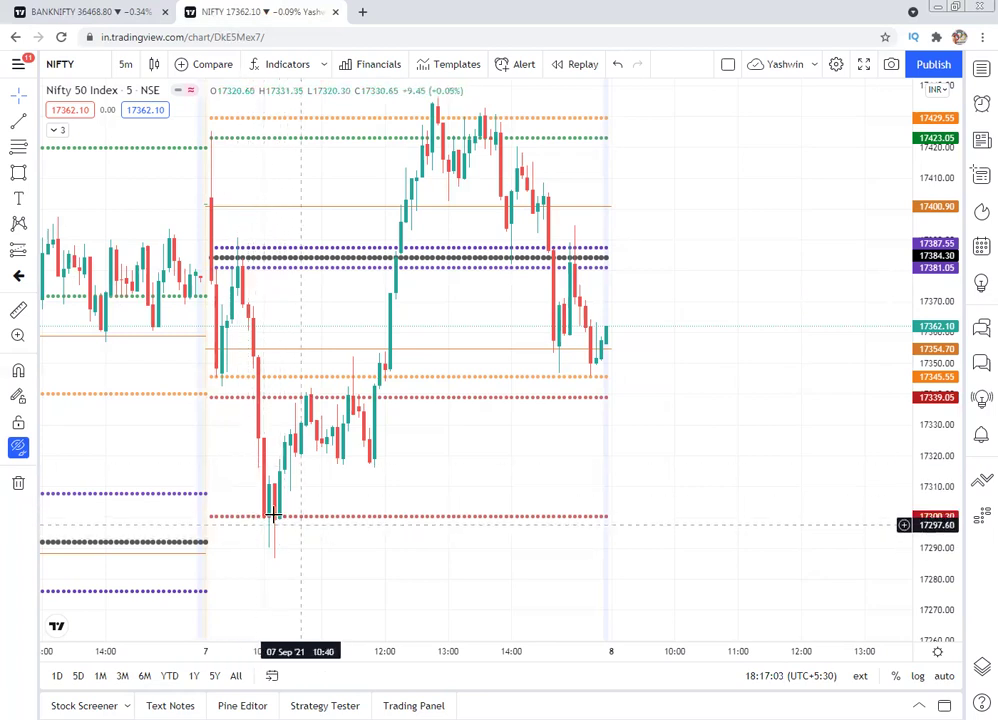
Step: Restore all drawings on the NIFTY and BANKNIFTY charts, checking where NIFTY's rising trendline starts
{"action": "left_click", "coordinate": [19, 450]}
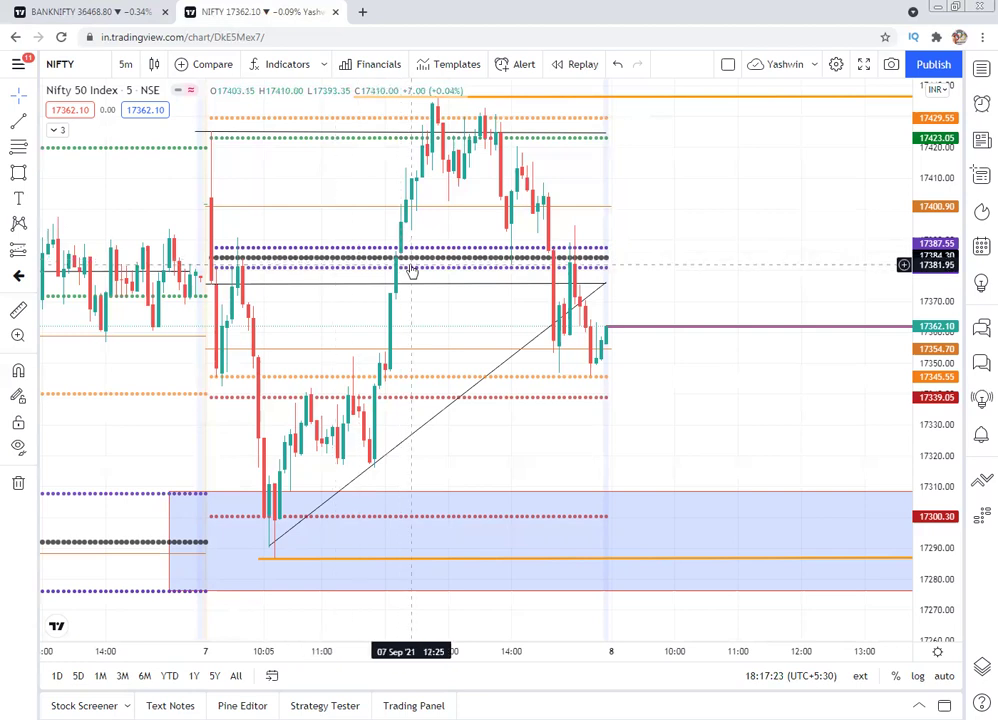
{"action": "left_click", "coordinate": [272, 547]}
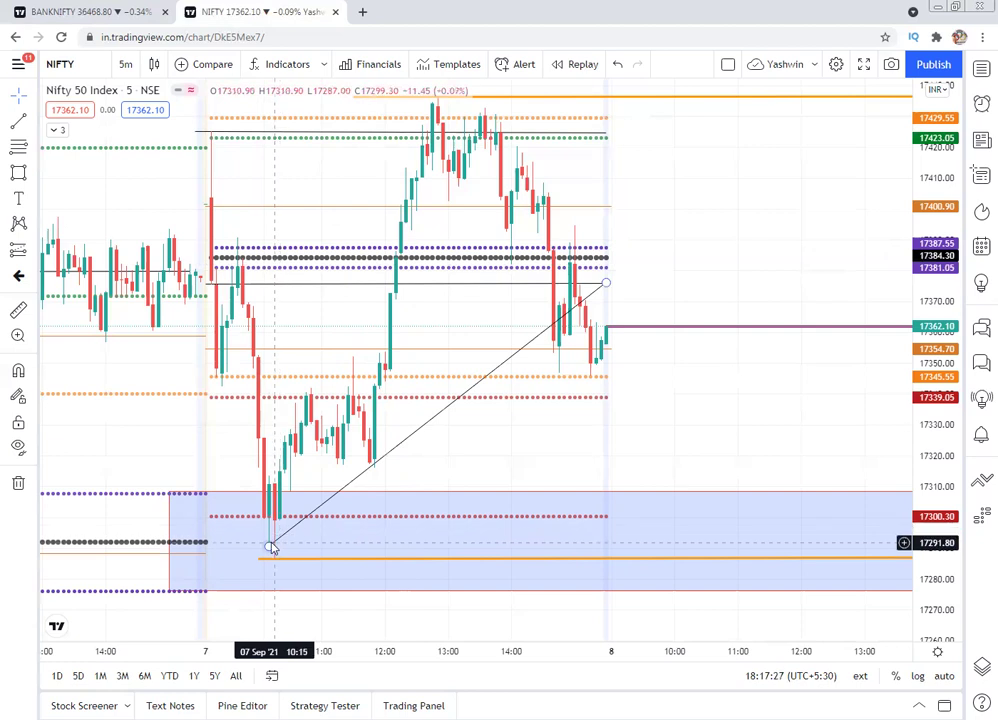
{"action": "left_click", "coordinate": [80, 11]}
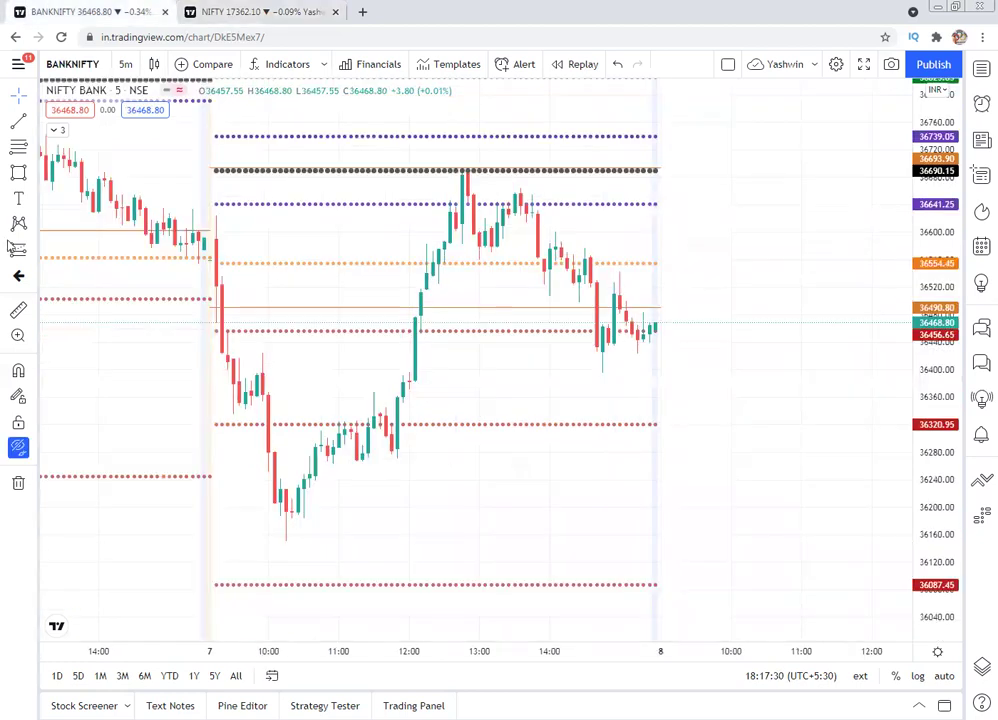
{"action": "left_click", "coordinate": [18, 448]}
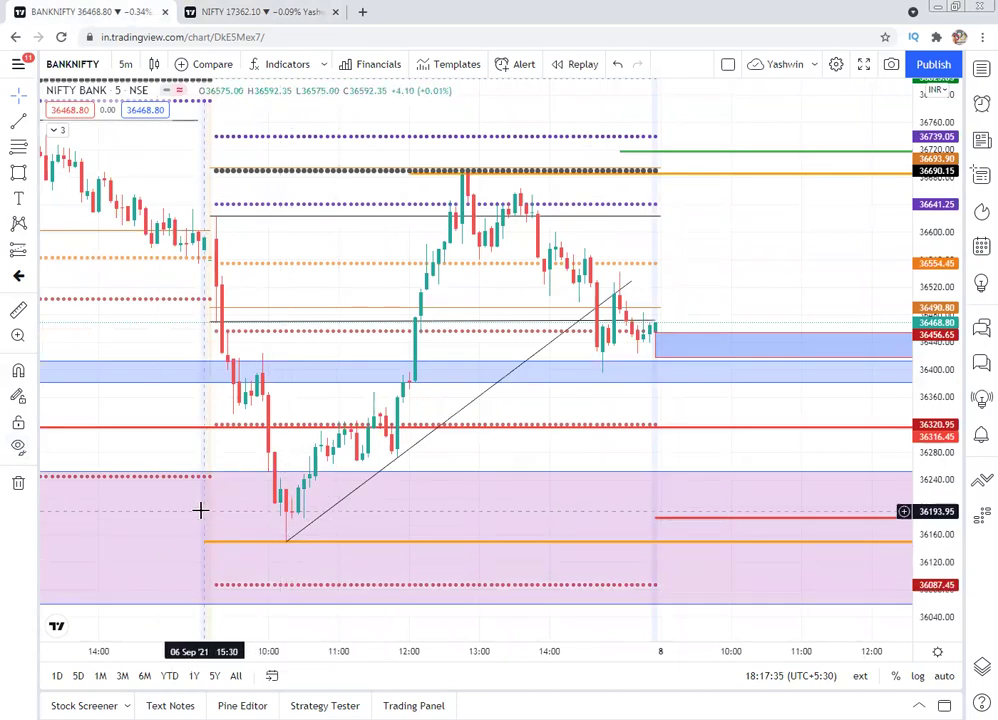
Step: View the BANKNIFTY chart on the 30-minute interval and return it to 5 minutes
{"action": "left_click", "coordinate": [123, 65]}
{"action": "left_click", "coordinate": [135, 230]}
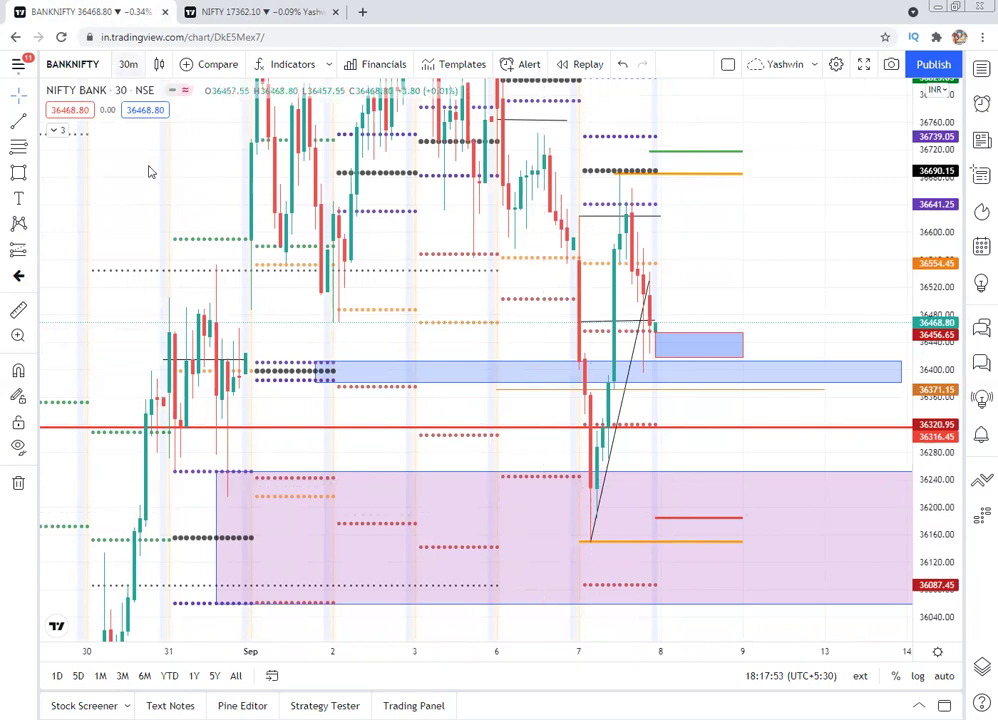
{"action": "left_click", "coordinate": [128, 64]}
{"action": "left_click", "coordinate": [143, 184]}
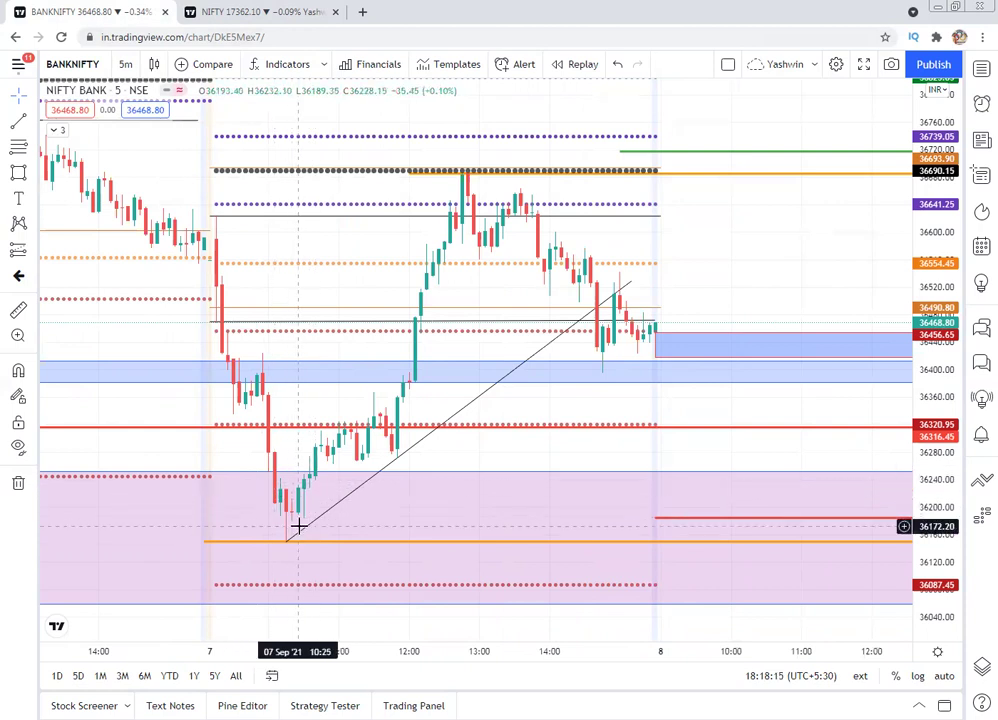
Step: Hide all drawings on the NIFTY chart and examine price against the indicator levels around the 7 September midday high
{"action": "key", "text": "ctrl+Tab"}
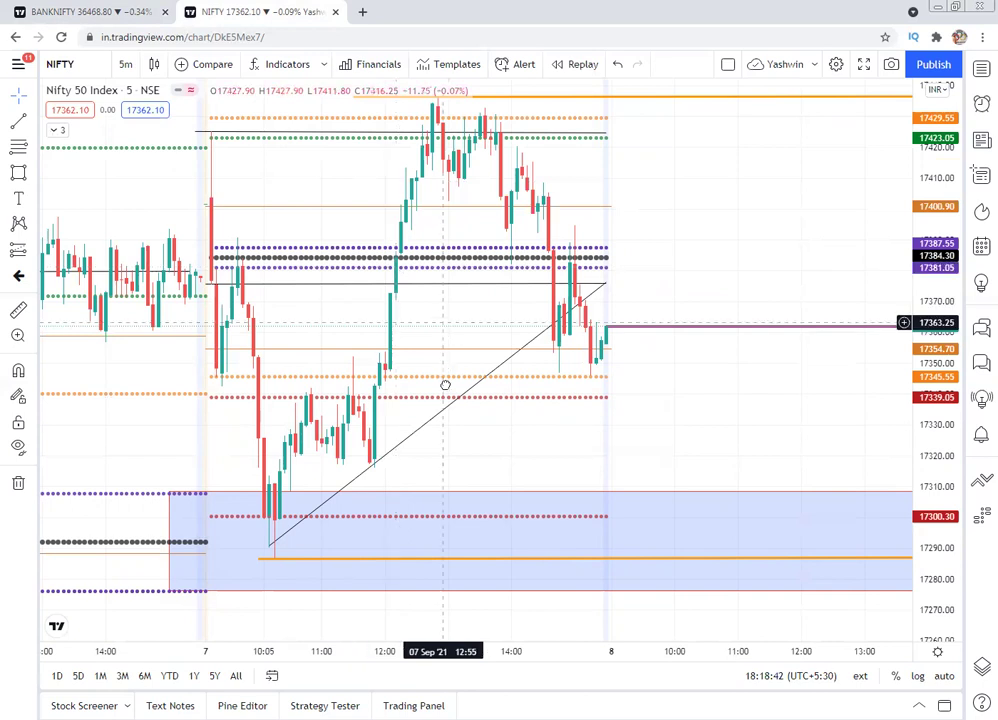
{"action": "left_click_drag", "start_coordinate": [445, 384], "coordinate": [448, 393]}
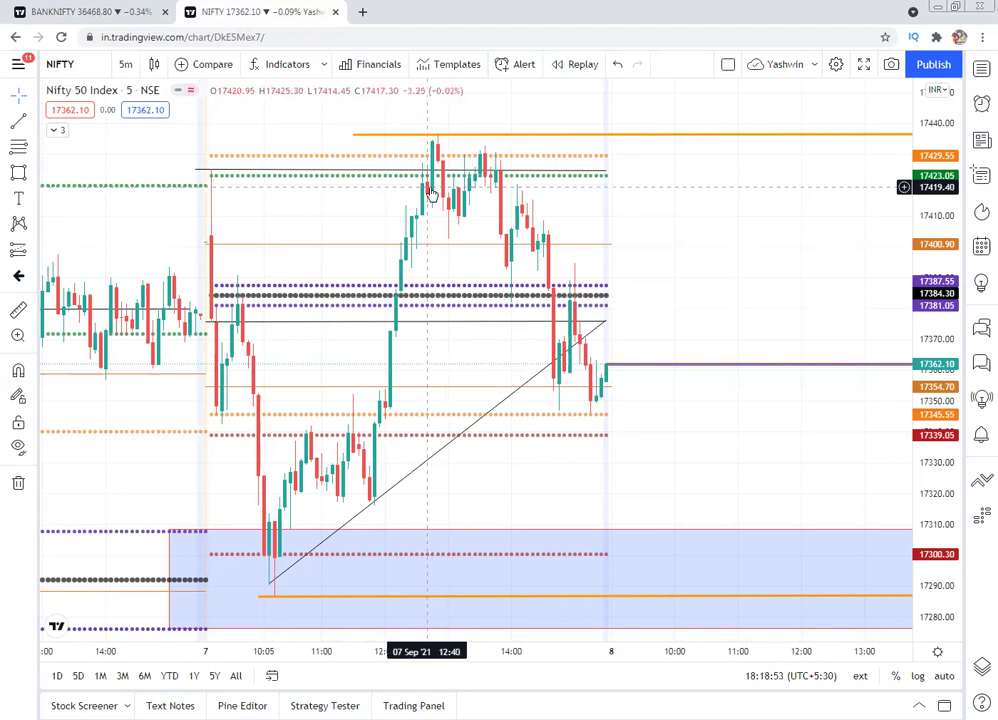
{"action": "left_click", "coordinate": [362, 170]}
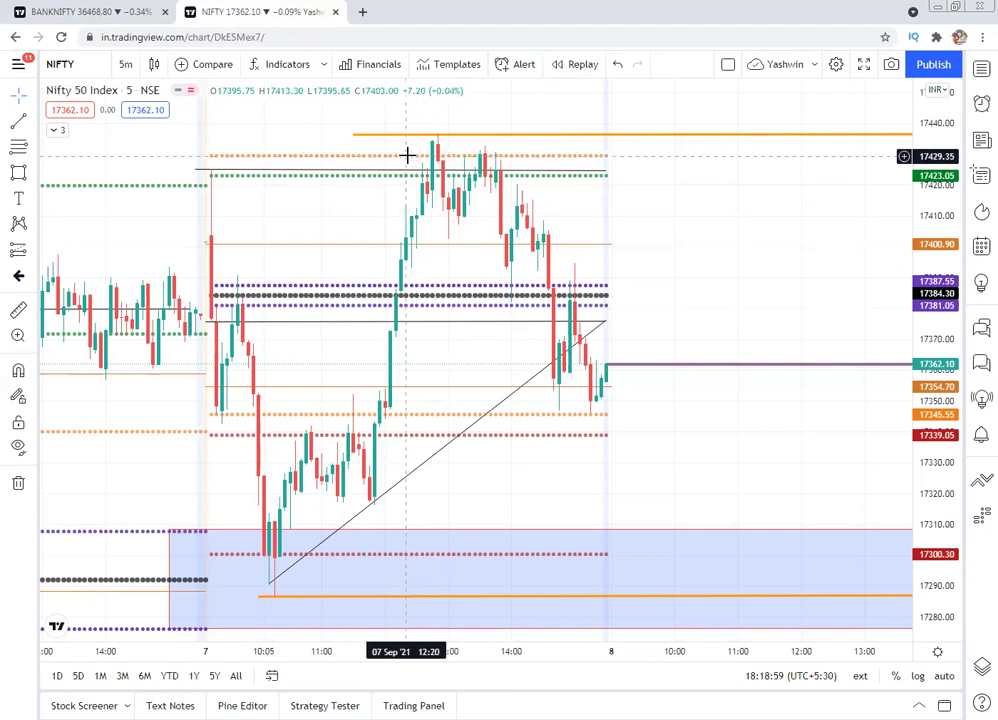
{"action": "left_click", "coordinate": [19, 448]}
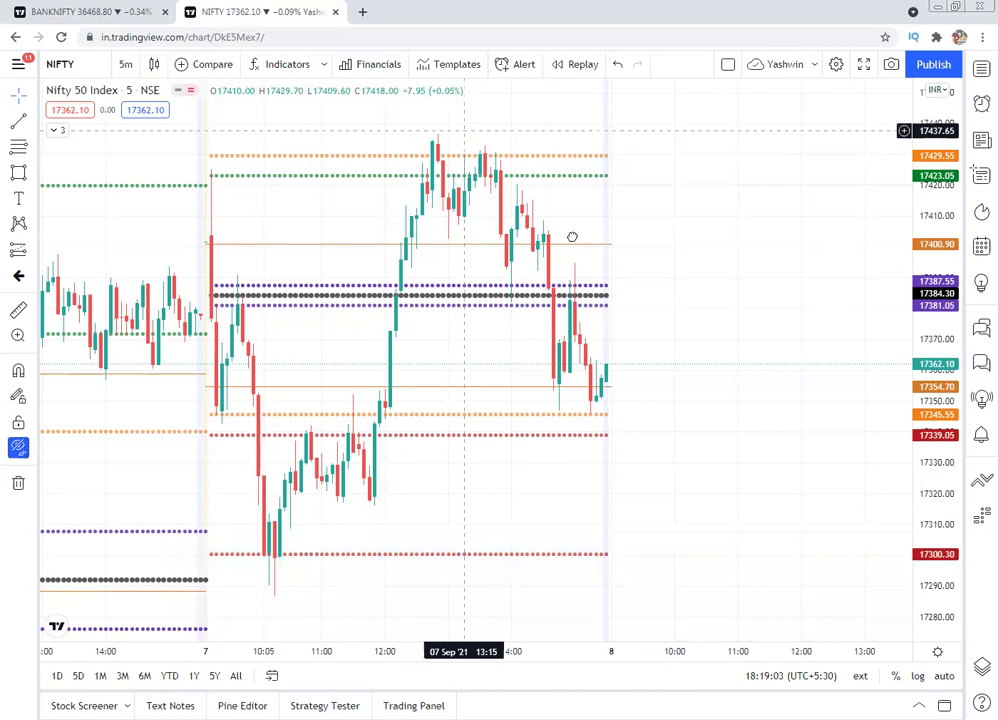
{"action": "left_click_drag", "start_coordinate": [572, 237], "coordinate": [584, 347]}
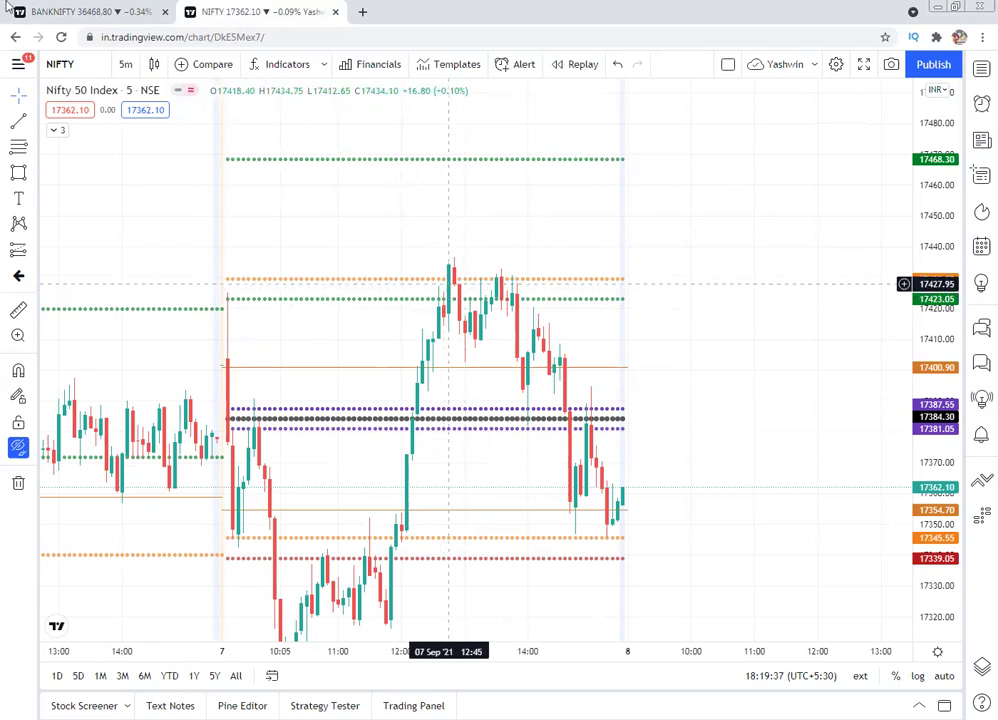
Step: Compare the BANKNIFTY and NIFTY charts from the 7 September midday high through the afternoon decline to the closing candles
{"action": "key", "text": "ctrl+Tab"}
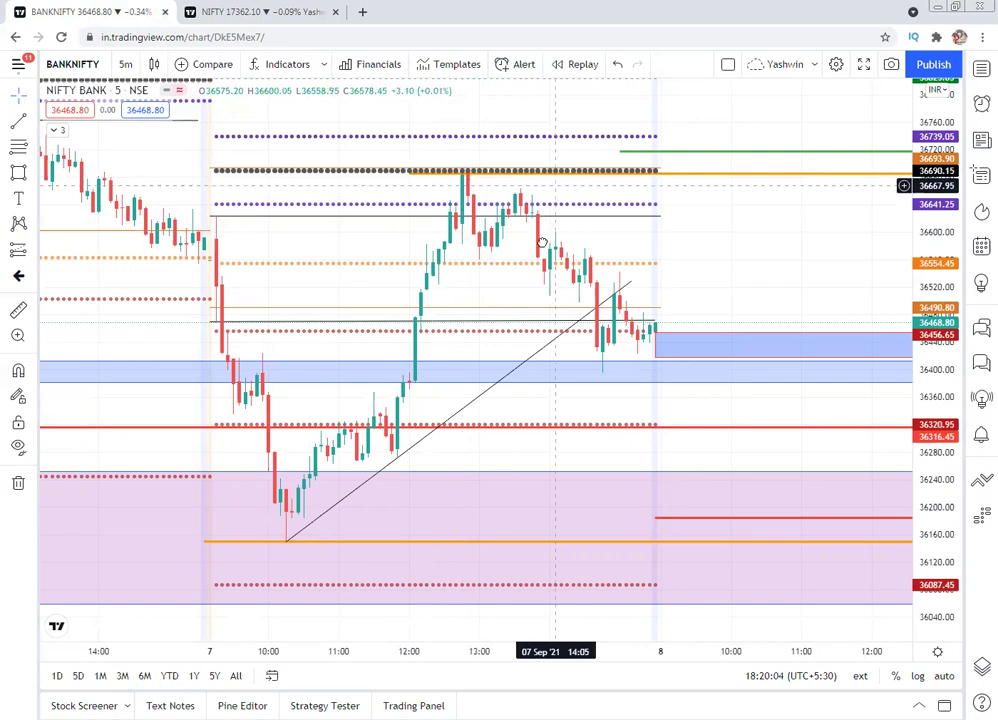
{"action": "left_click_drag", "start_coordinate": [541, 241], "coordinate": [524, 282]}
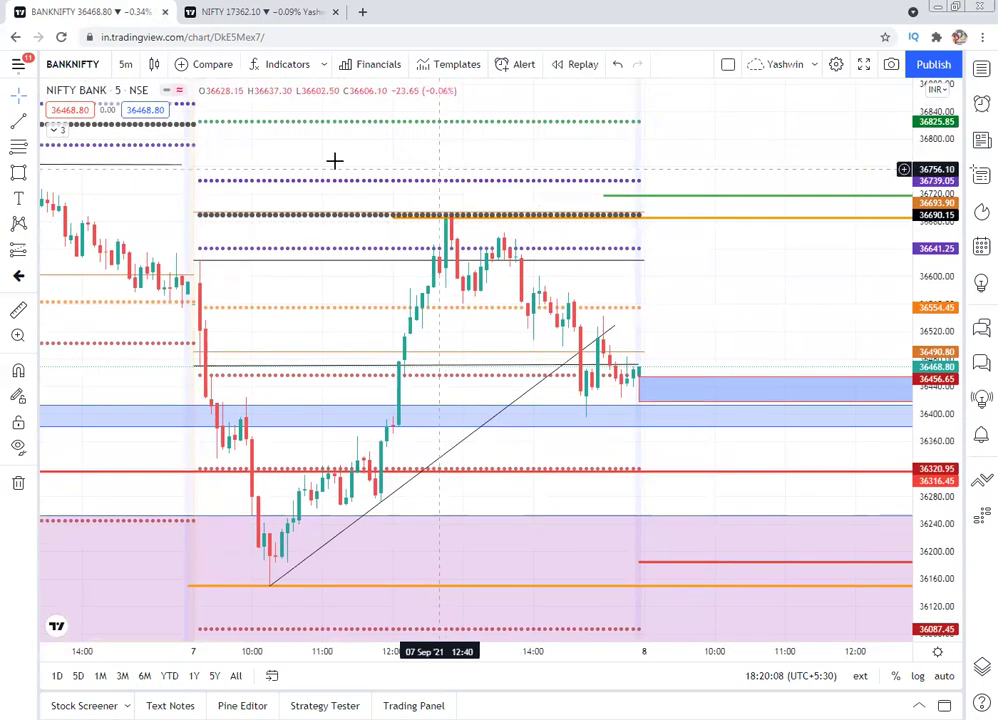
{"action": "key", "text": "ctrl+Tab"}
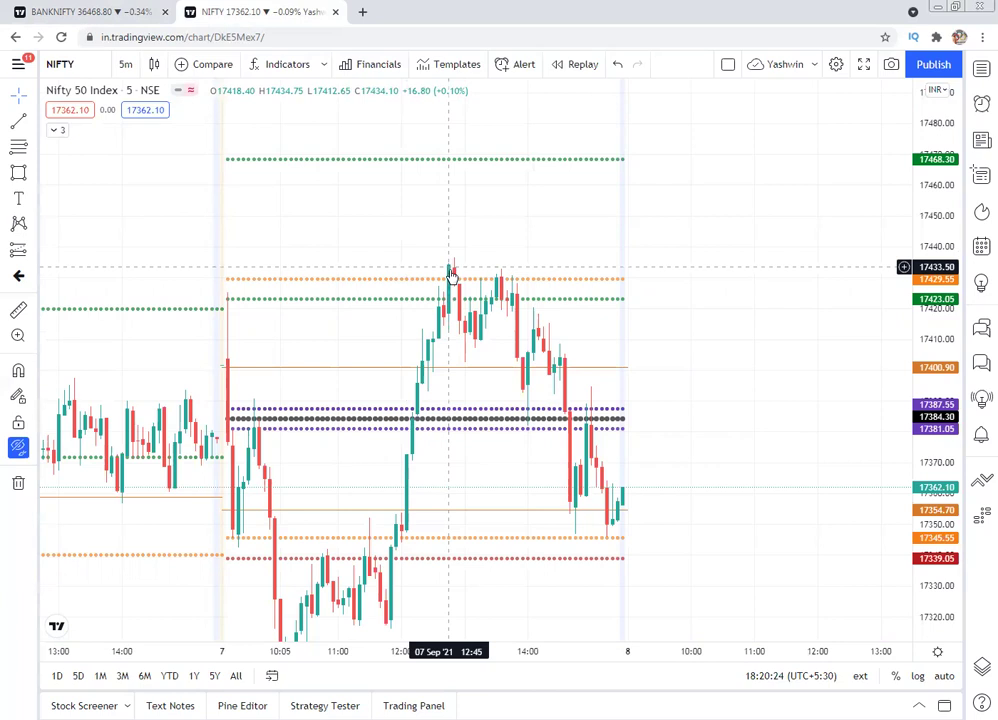
{"action": "left_click", "coordinate": [92, 10]}
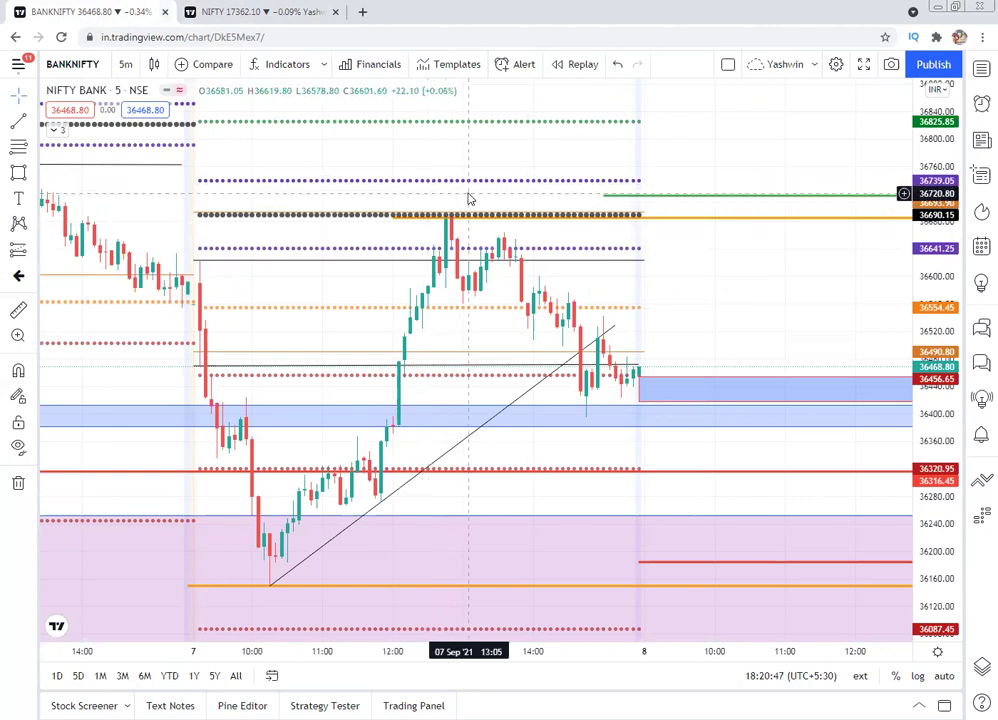
{"action": "key", "text": "ctrl+Tab"}
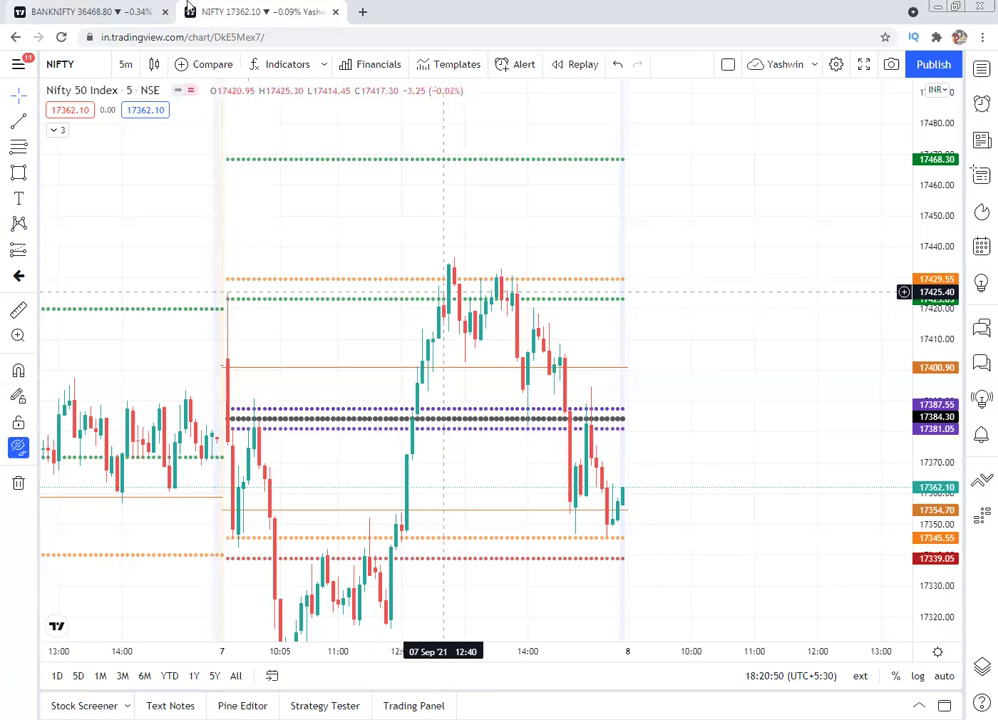
{"action": "key", "text": "ctrl+Tab"}
{"action": "key", "text": "ctrl+Tab"}
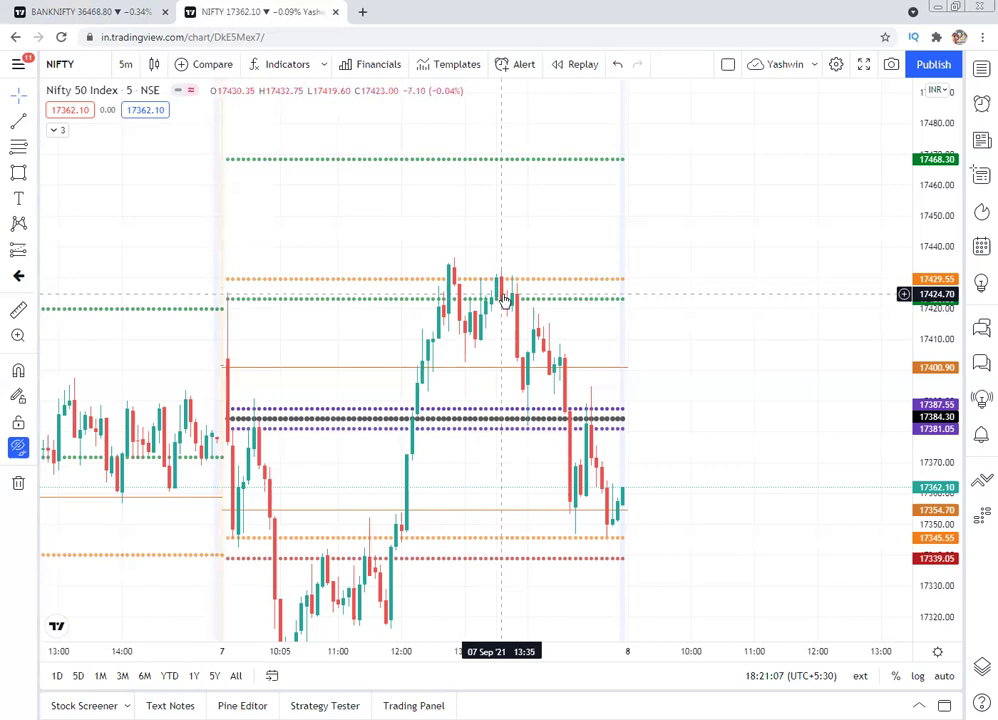
{"action": "left_click", "coordinate": [90, 11]}
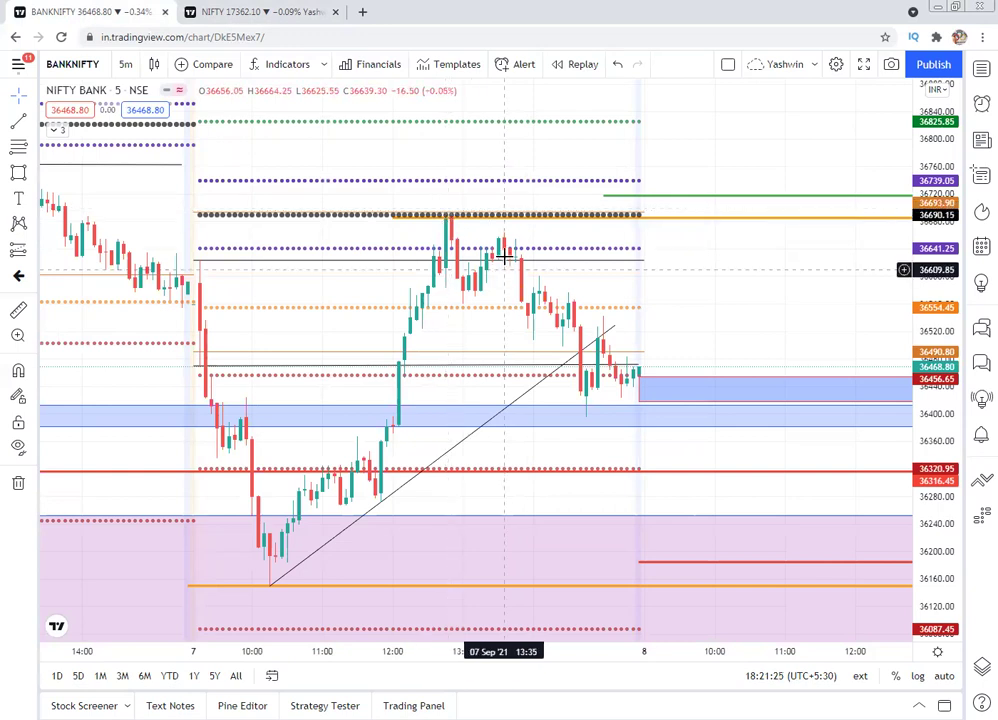
{"action": "left_click", "coordinate": [244, 11]}
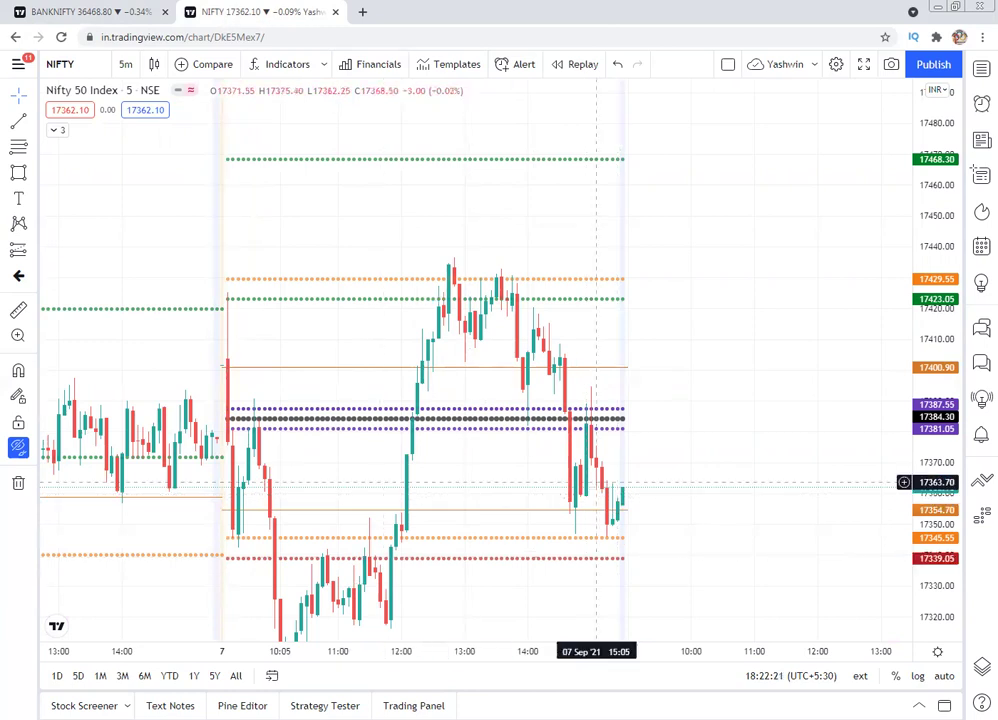
{"action": "left_click", "coordinate": [69, 9]}
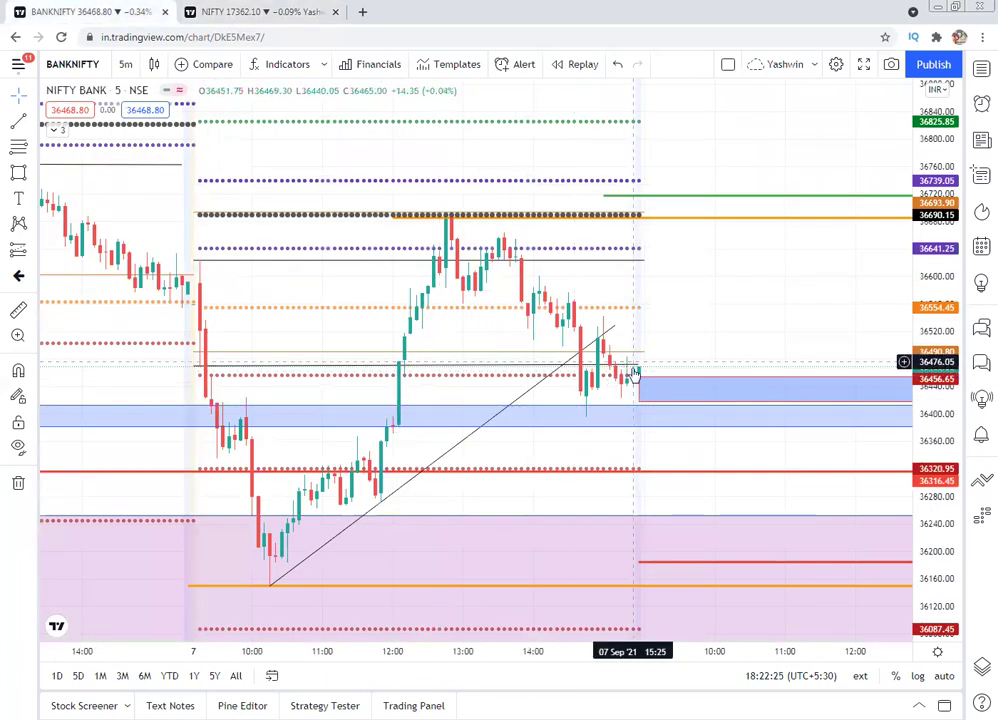
Step: Show all drawings on the NIFTY chart and select the purple horizontal line extending from the last candle
{"action": "left_click", "coordinate": [266, 18]}
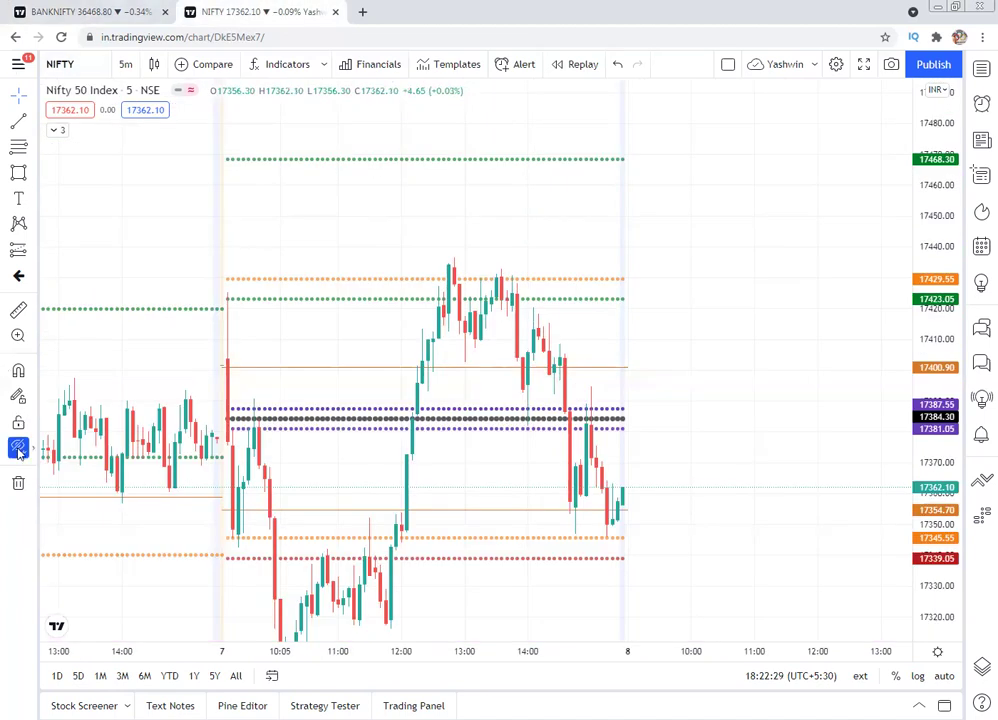
{"action": "left_click", "coordinate": [18, 450]}
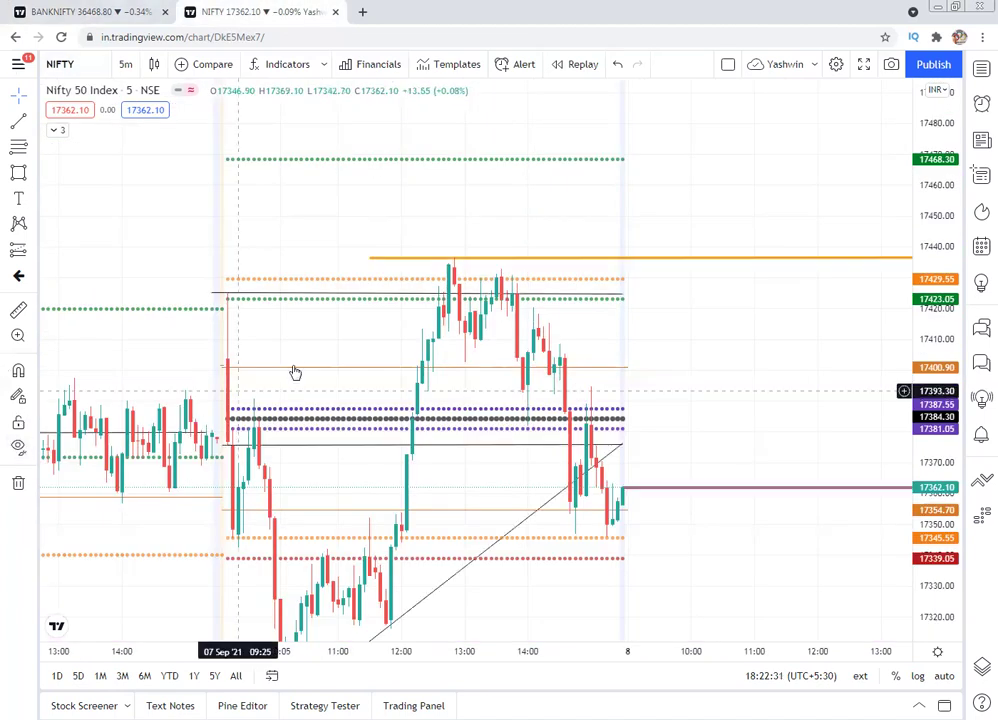
{"action": "left_click_drag", "start_coordinate": [183, 265], "coordinate": [176, 258]}
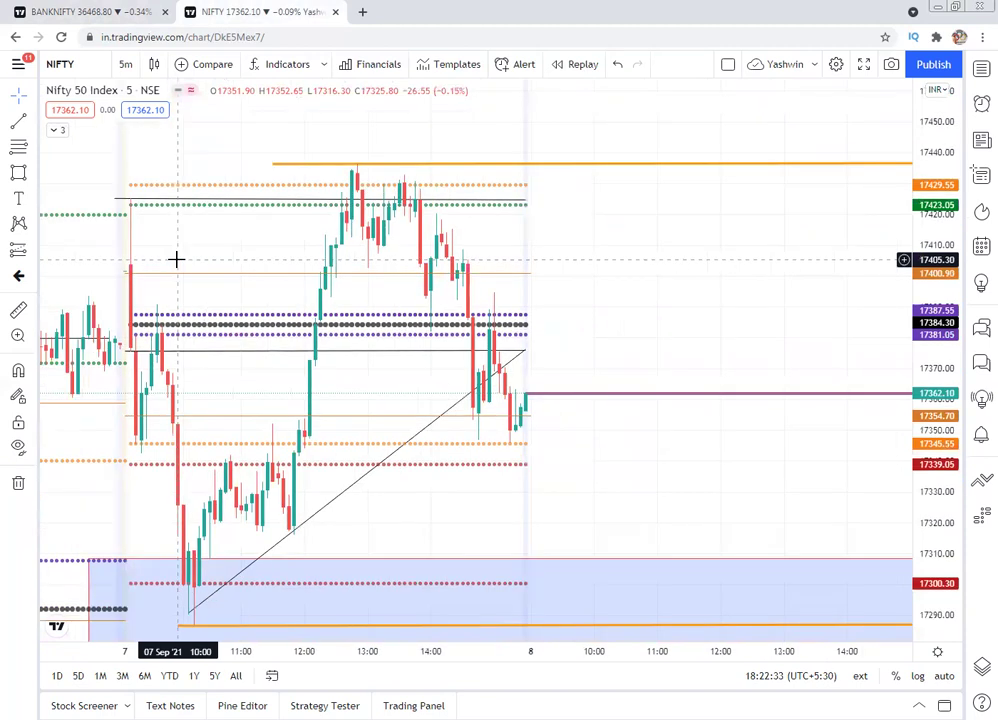
{"action": "left_click", "coordinate": [628, 396]}
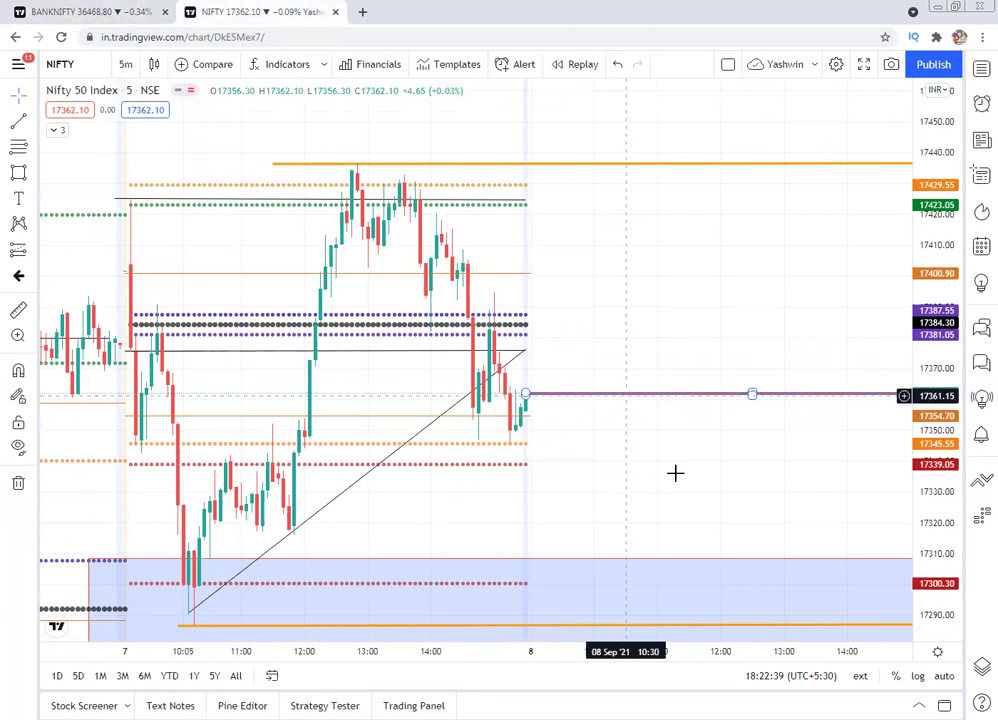
Step: Deselect the purple line, view the NIFTY chart on the 30-minute interval, and examine the levels and zone below the current price
{"action": "left_click", "coordinate": [588, 170]}
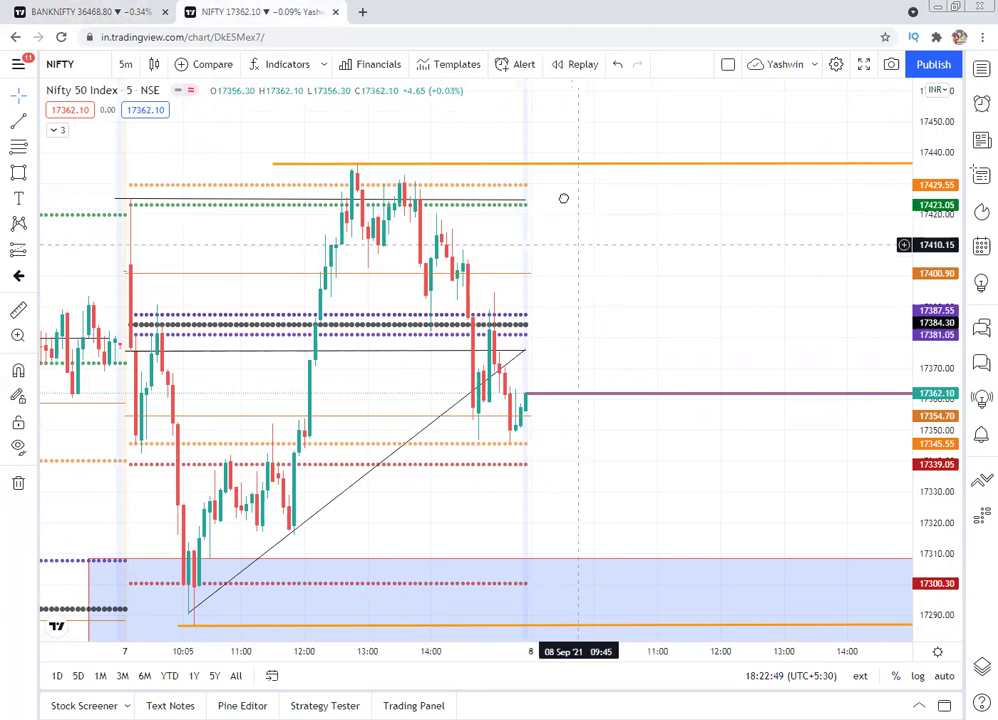
{"action": "left_click_drag", "start_coordinate": [563, 198], "coordinate": [553, 118]}
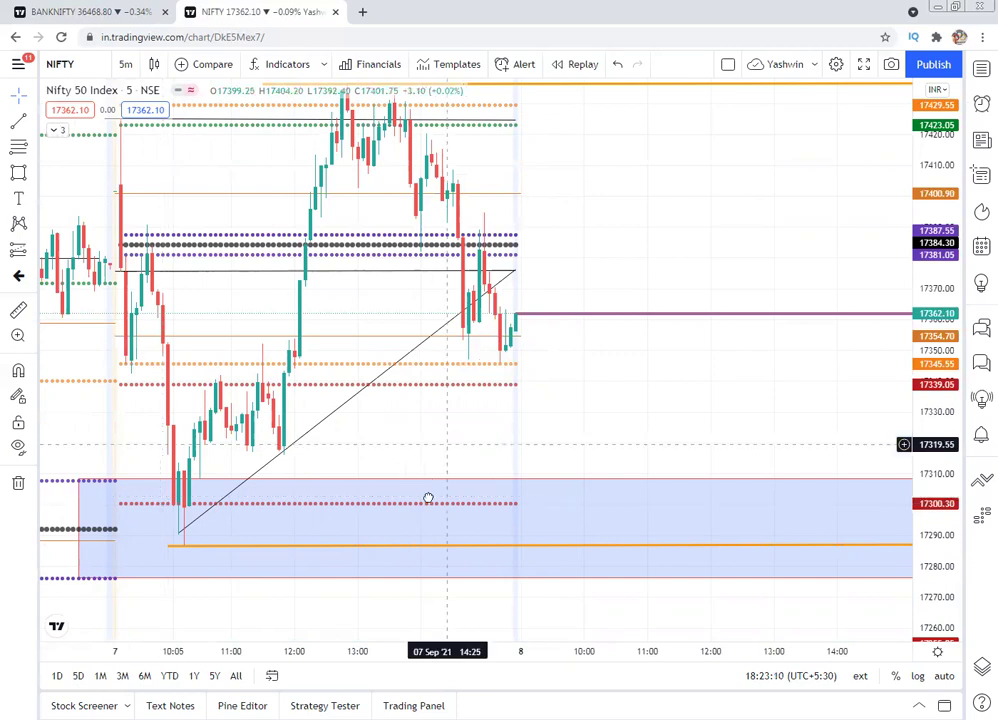
{"action": "left_click_drag", "start_coordinate": [428, 497], "coordinate": [407, 569]}
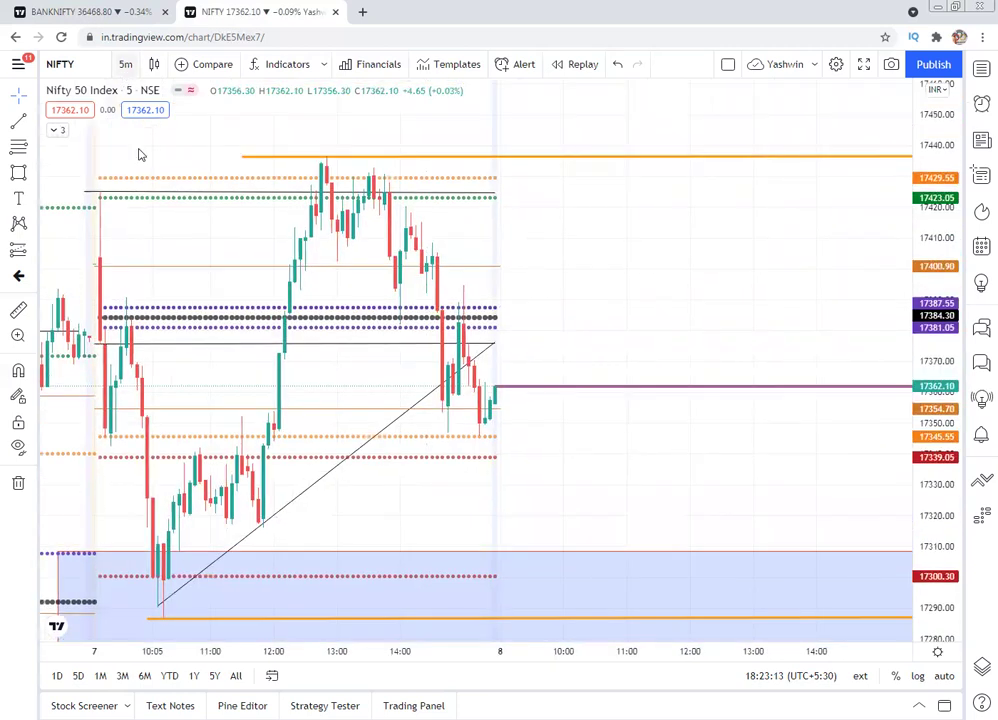
{"action": "left_click", "coordinate": [125, 64]}
{"action": "left_click", "coordinate": [143, 230]}
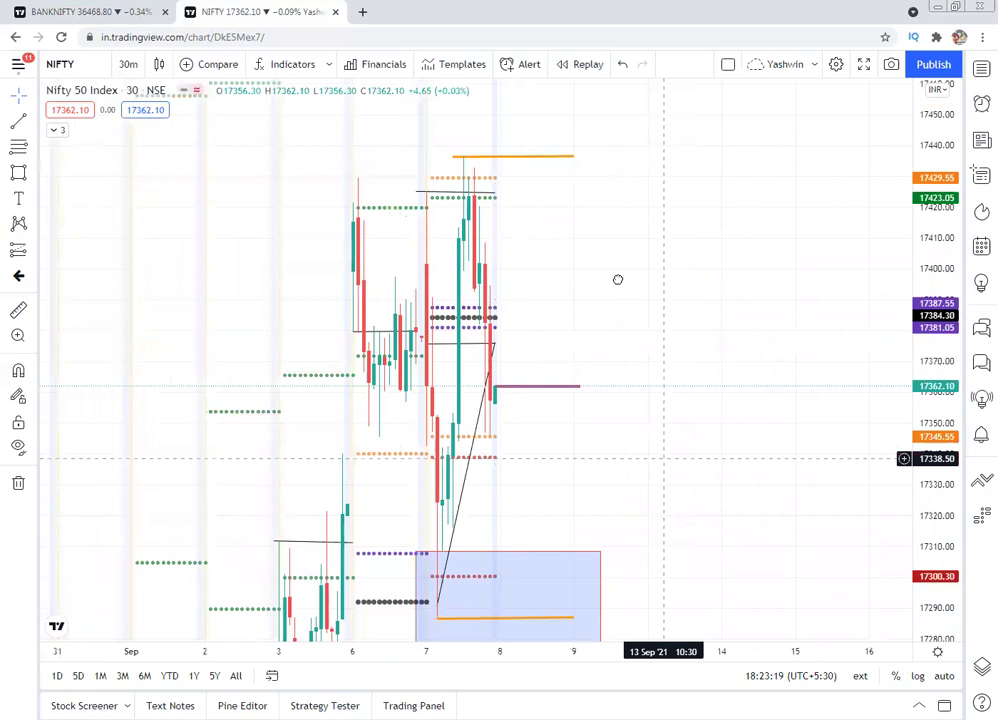
{"action": "left_click_drag", "start_coordinate": [612, 192], "coordinate": [587, 50]}
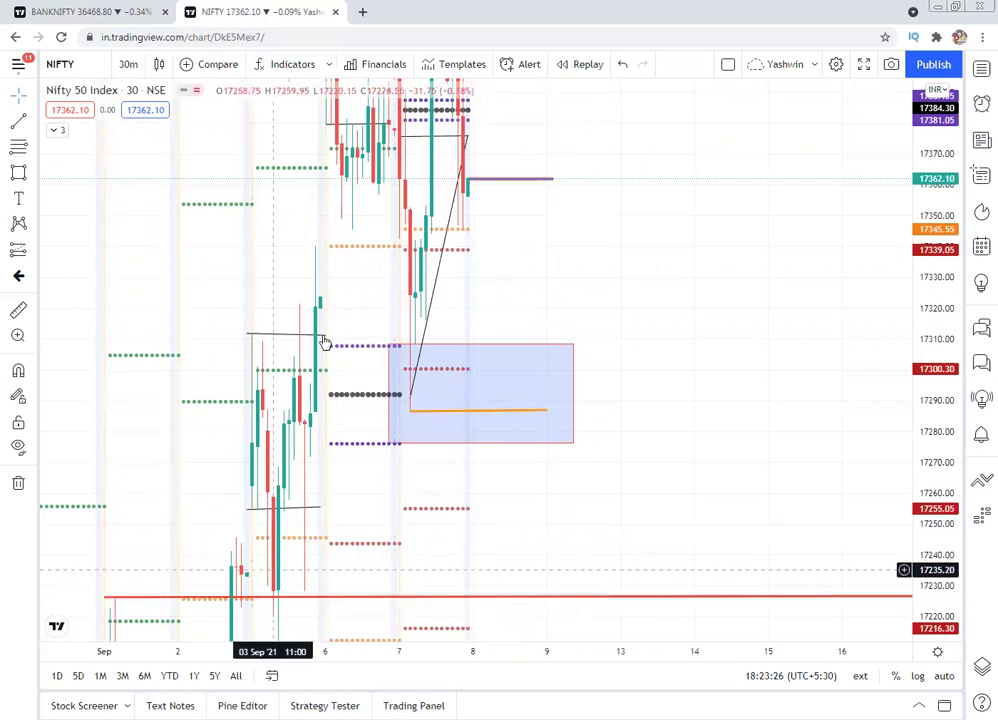
Step: View the BANKNIFTY chart on the 30-minute interval
{"action": "left_click", "coordinate": [80, 10]}
{"action": "left_click", "coordinate": [126, 64]}
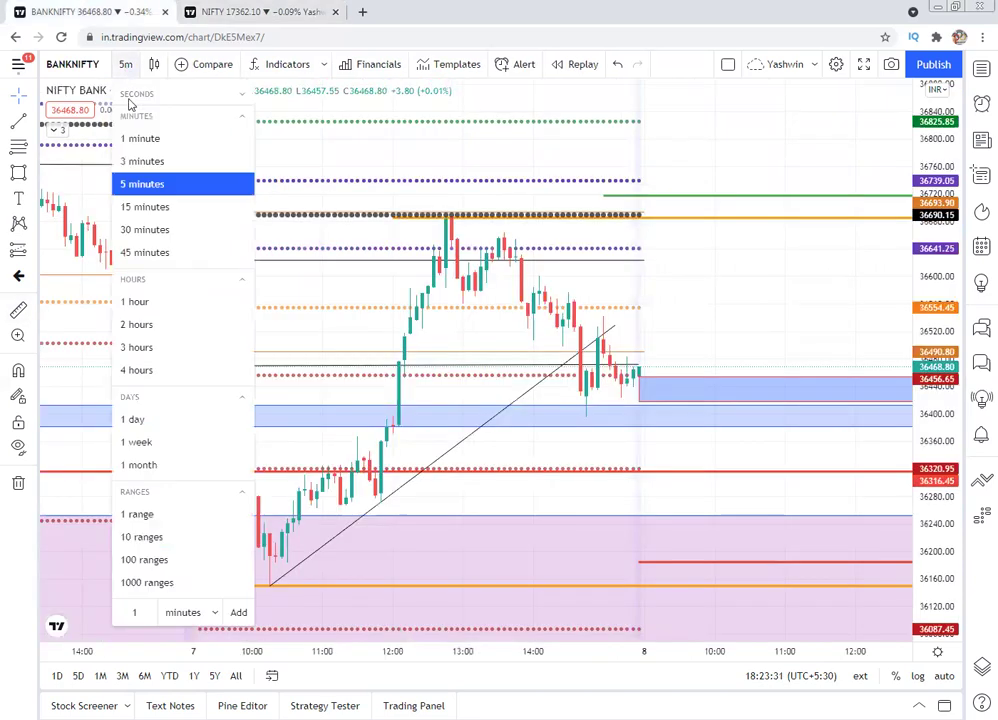
{"action": "left_click", "coordinate": [140, 230]}
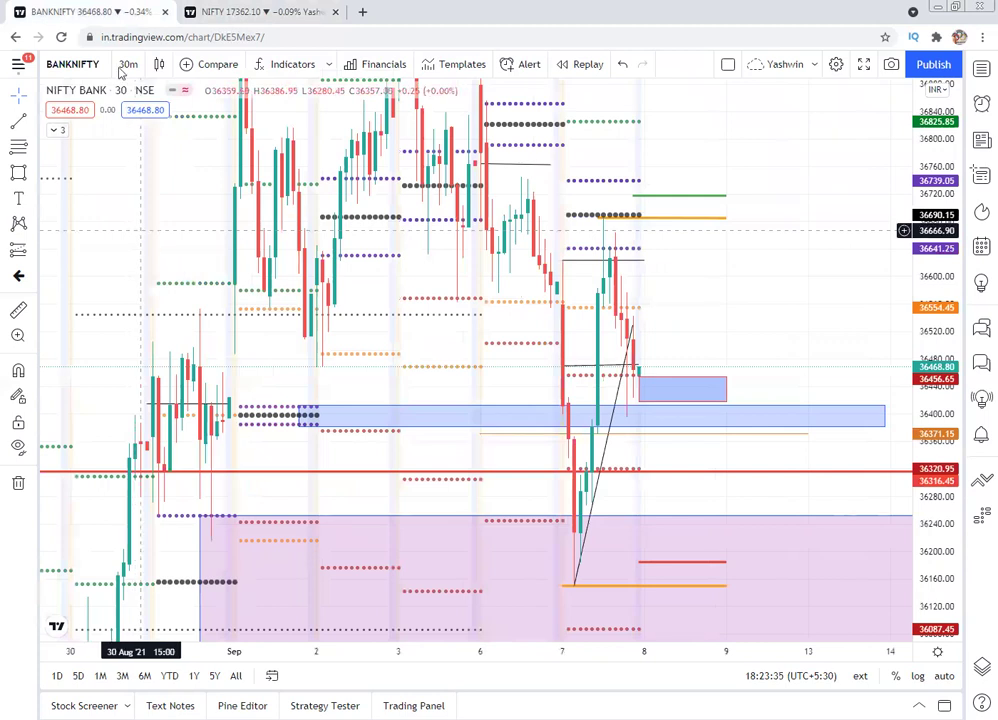
Step: Return the BANKNIFTY chart to the 5-minute interval and delete the long blue zone around 36,400
{"action": "key", "text": "5"}
{"action": "key", "text": "Return"}
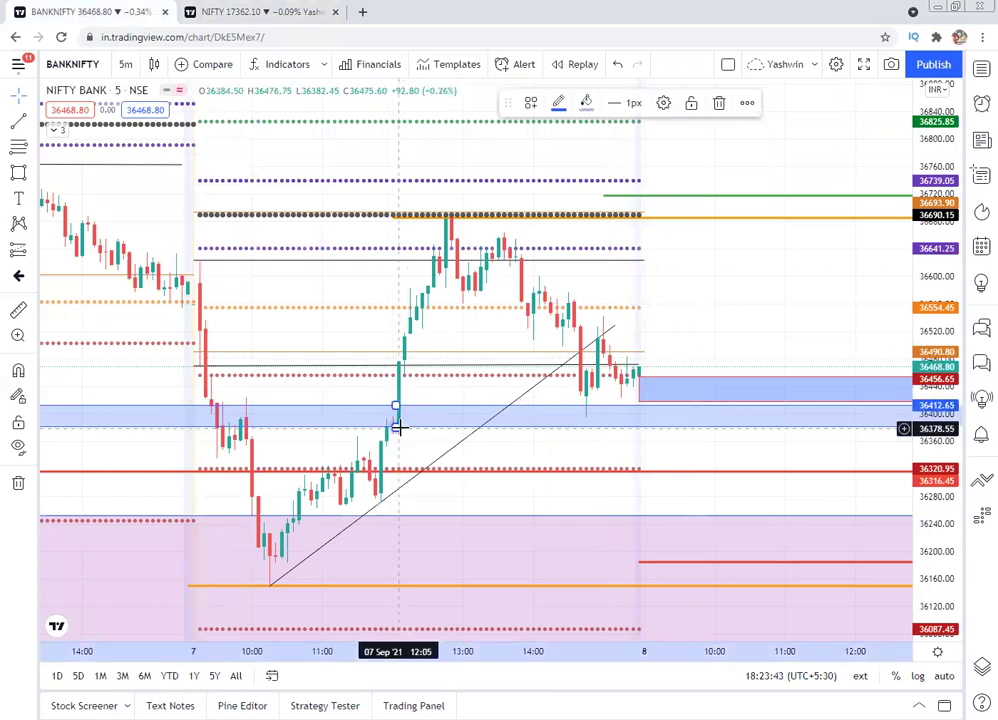
{"action": "key", "text": "Delete"}
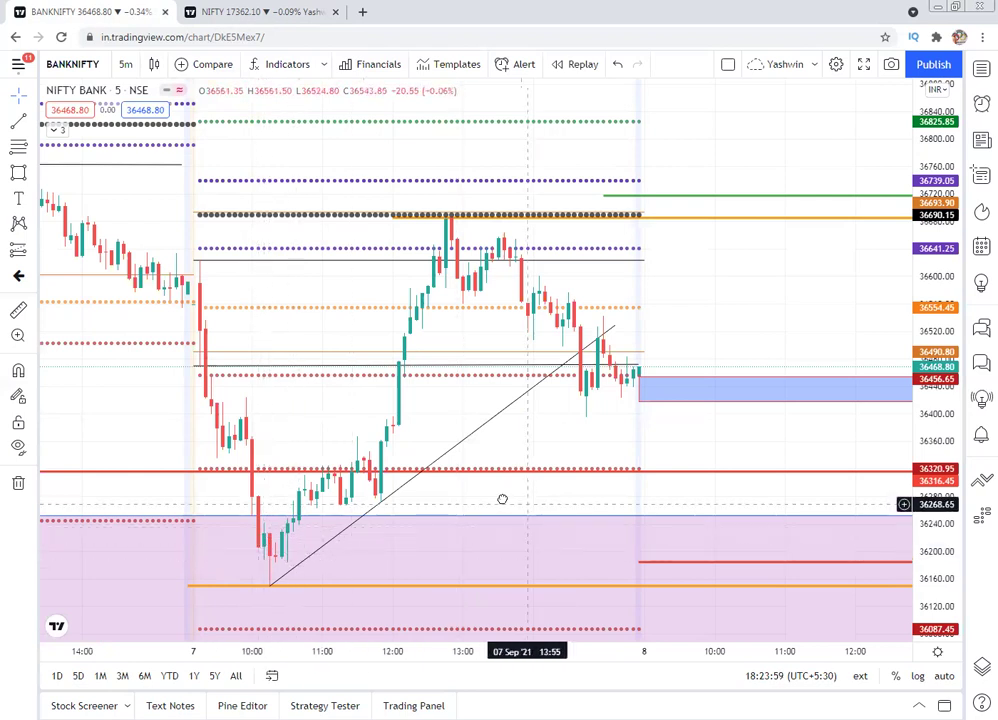
Step: Examine BANKNIFTY's levels for 8 September: the blue zone beside the last candle, the orange and green lines, and the red line near 36,316
{"action": "scroll", "coordinate": [412, 490], "scroll_direction": "right", "scroll_amount": 3}
{"action": "scroll", "coordinate": [596, 412], "scroll_direction": "right", "scroll_amount": 1}
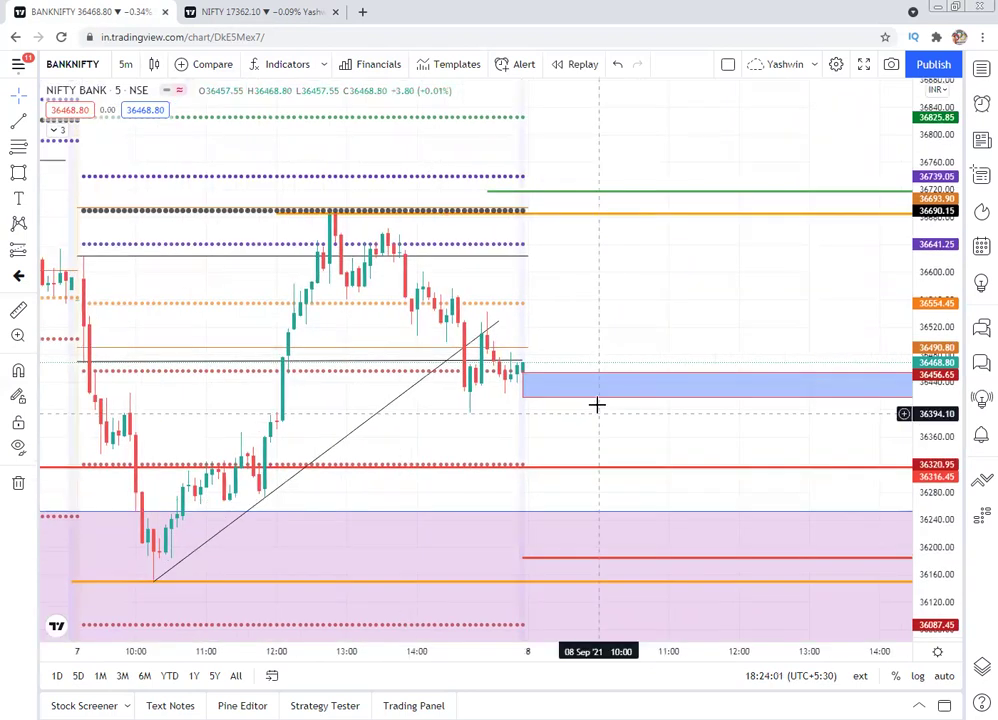
{"action": "left_click", "coordinate": [603, 385]}
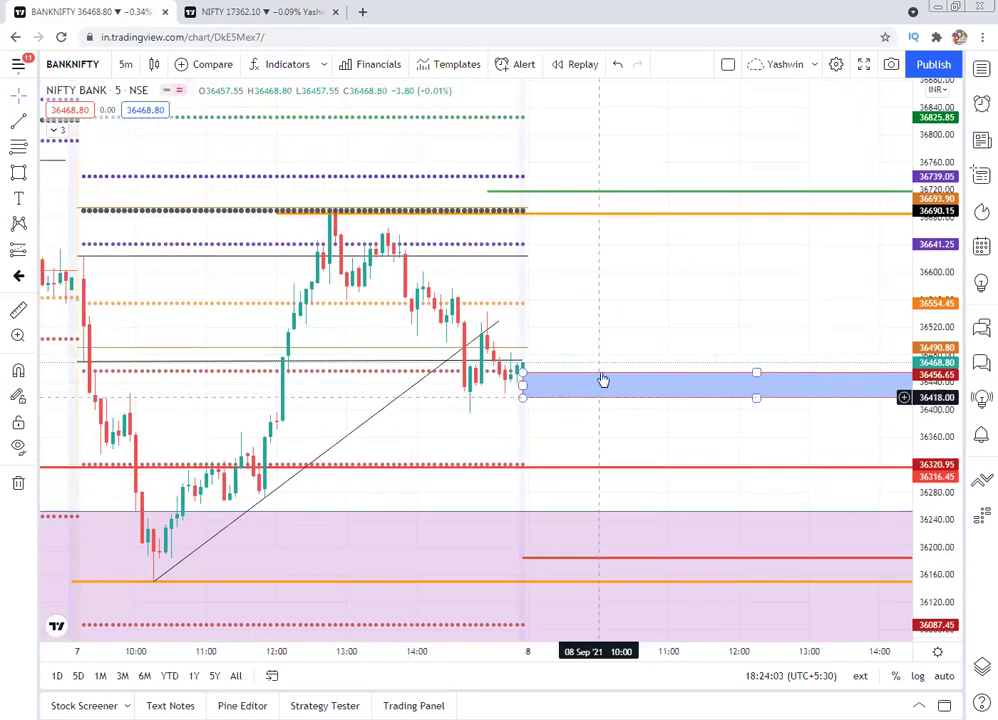
{"action": "left_click", "coordinate": [546, 417]}
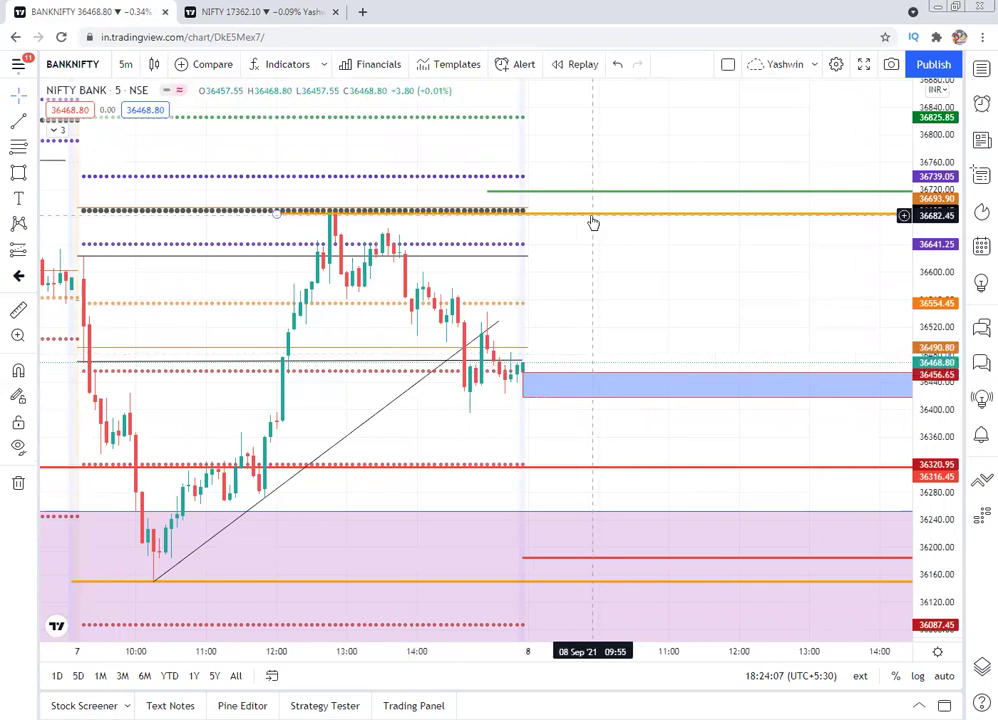
{"action": "left_click", "coordinate": [594, 191]}
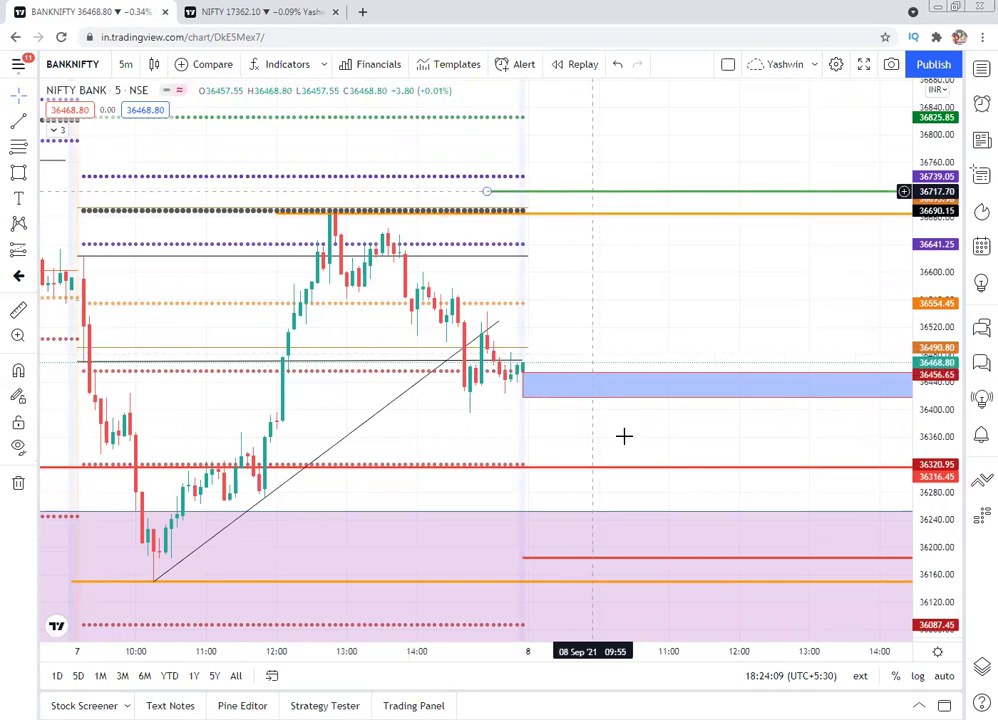
{"action": "left_click", "coordinate": [603, 586]}
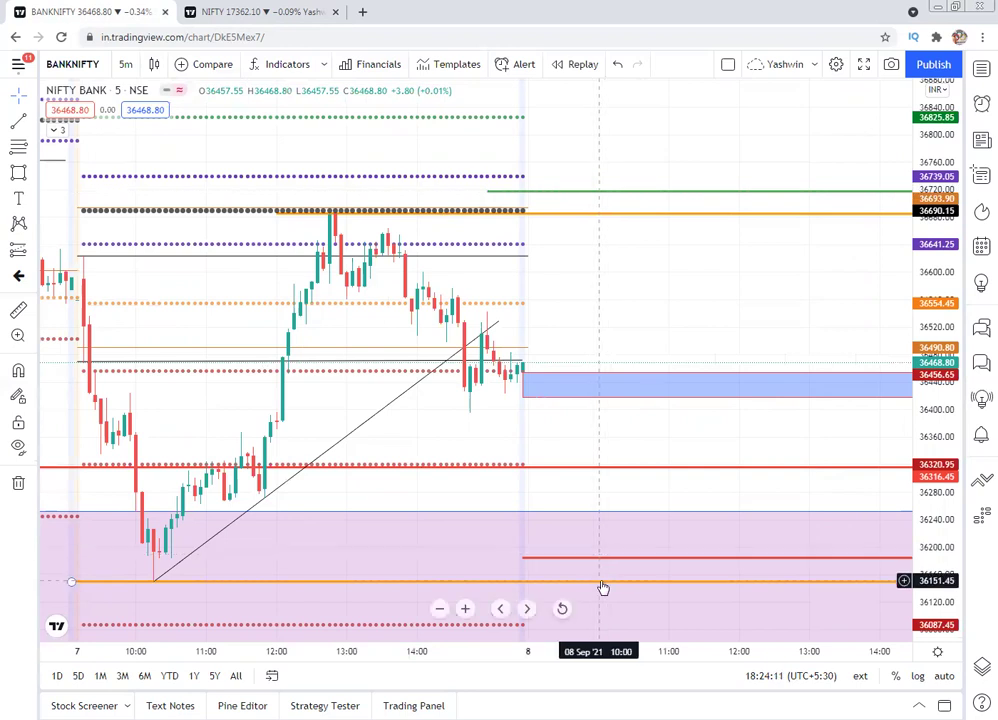
{"action": "left_click_drag", "start_coordinate": [603, 587], "coordinate": [603, 588]}
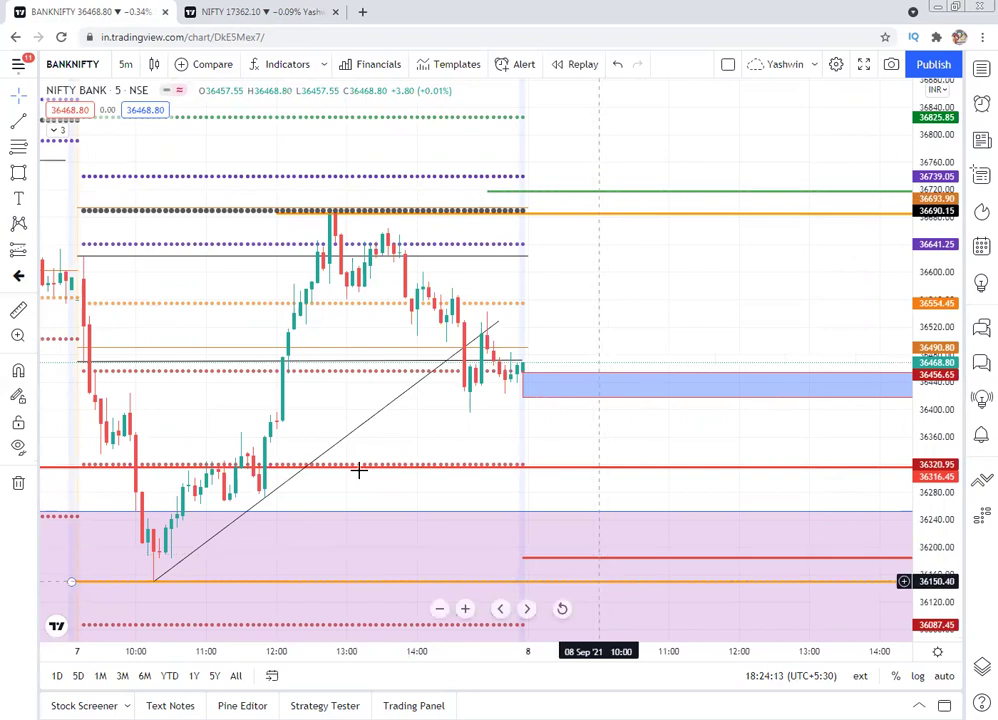
{"action": "left_click", "coordinate": [411, 472]}
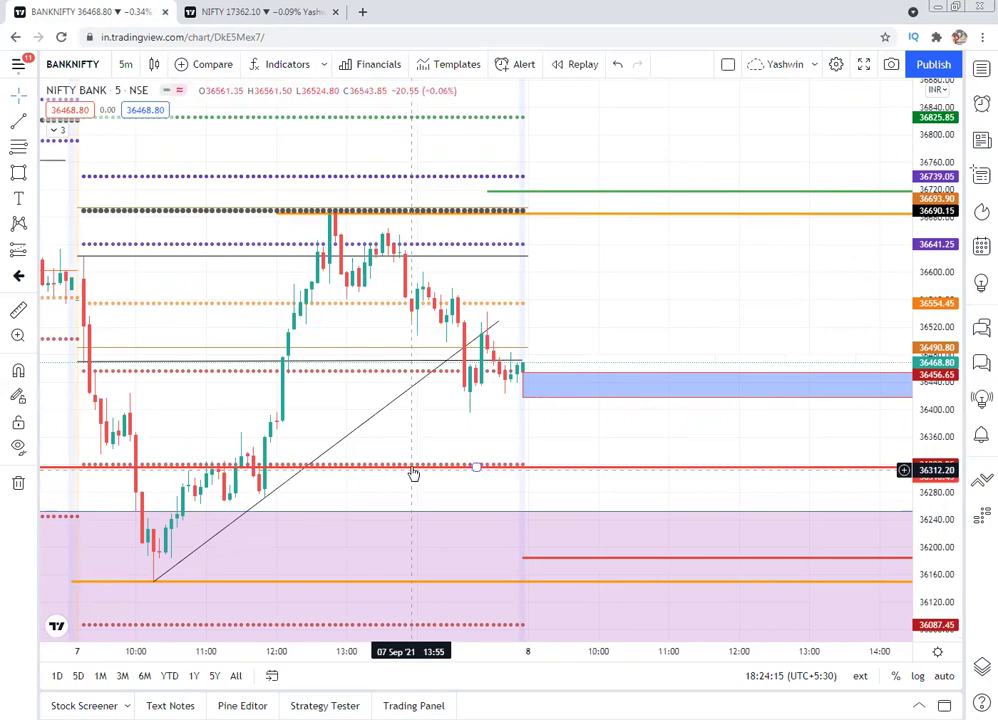
{"action": "left_click", "coordinate": [167, 500]}
Step: View the BANKNIFTY chart on the 4-hour interval and return it to 5 minutes
{"action": "left_click", "coordinate": [126, 63]}
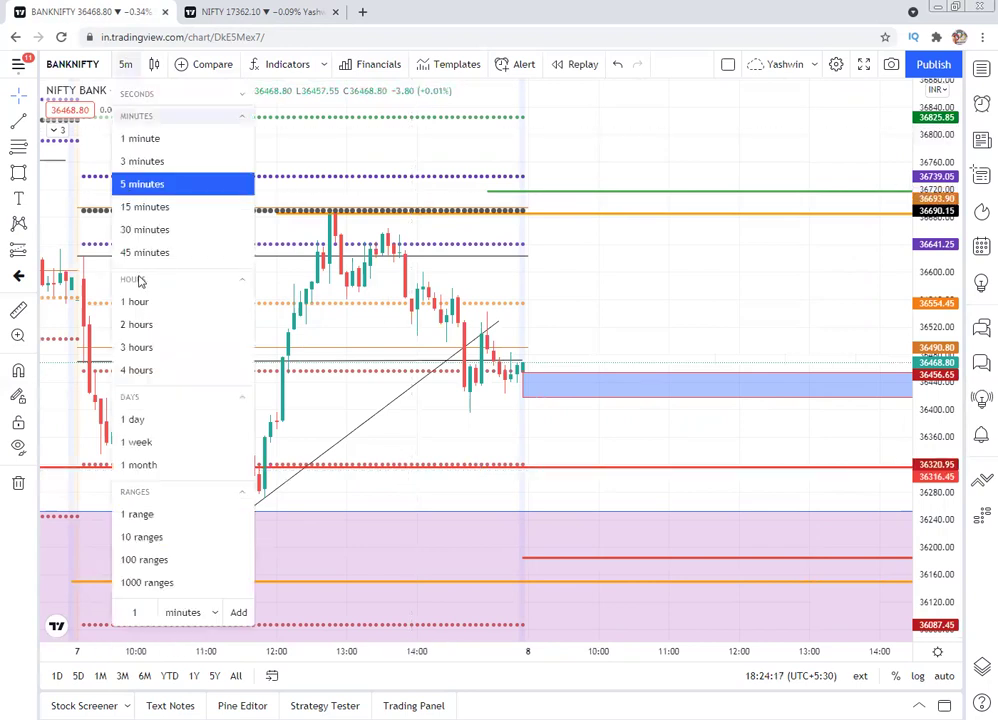
{"action": "left_click", "coordinate": [136, 377]}
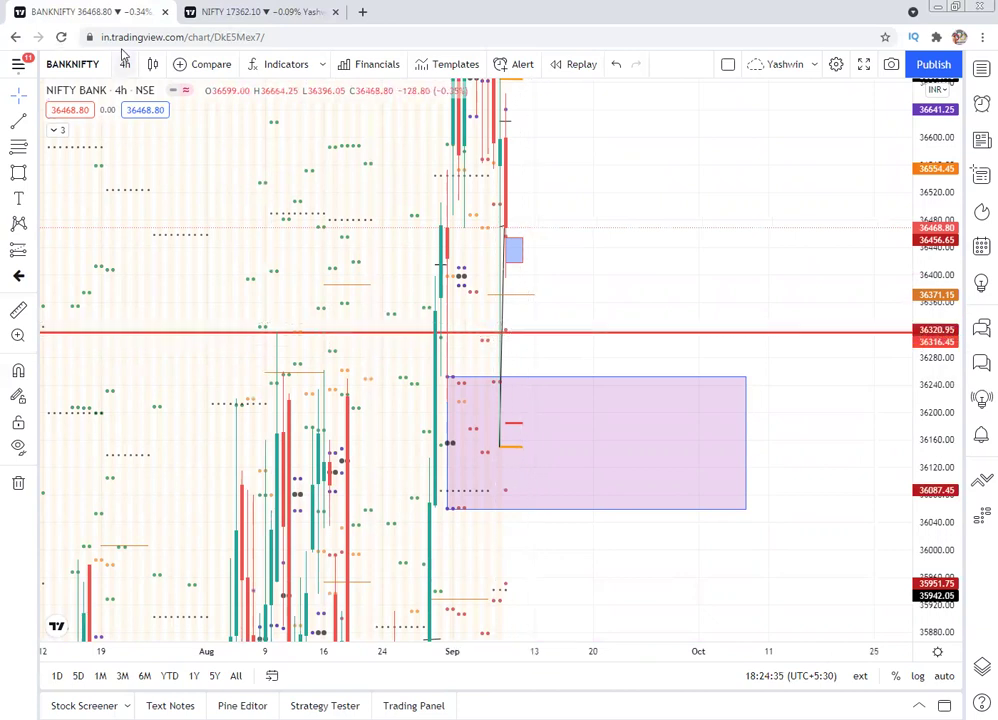
{"action": "key", "text": "comma"}
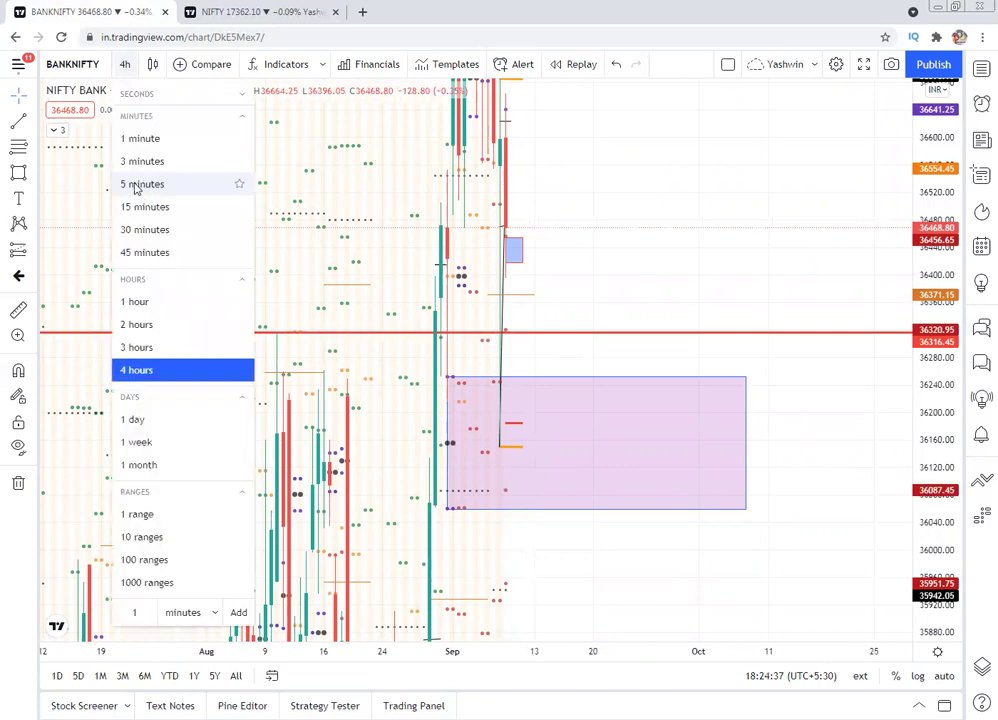
{"action": "left_click", "coordinate": [136, 186]}
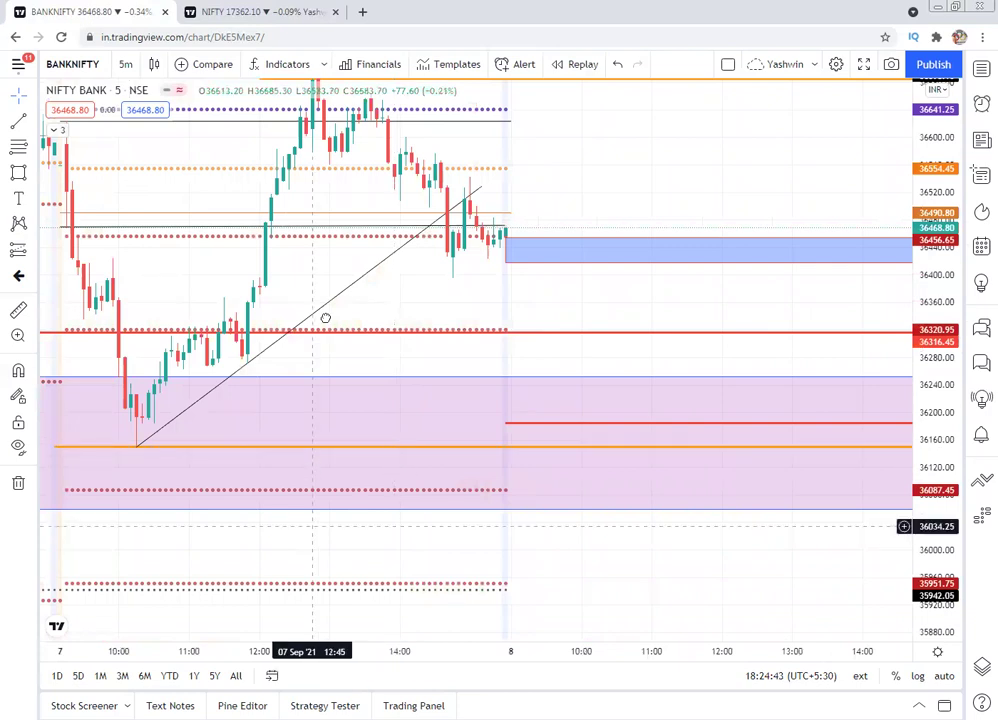
Step: Examine BANKNIFTY's lower levels down to the 35,811.10 red line, and return to the blue zone beside the last candle
{"action": "scroll", "coordinate": [374, 403], "scroll_direction": "down", "scroll_amount": 3}
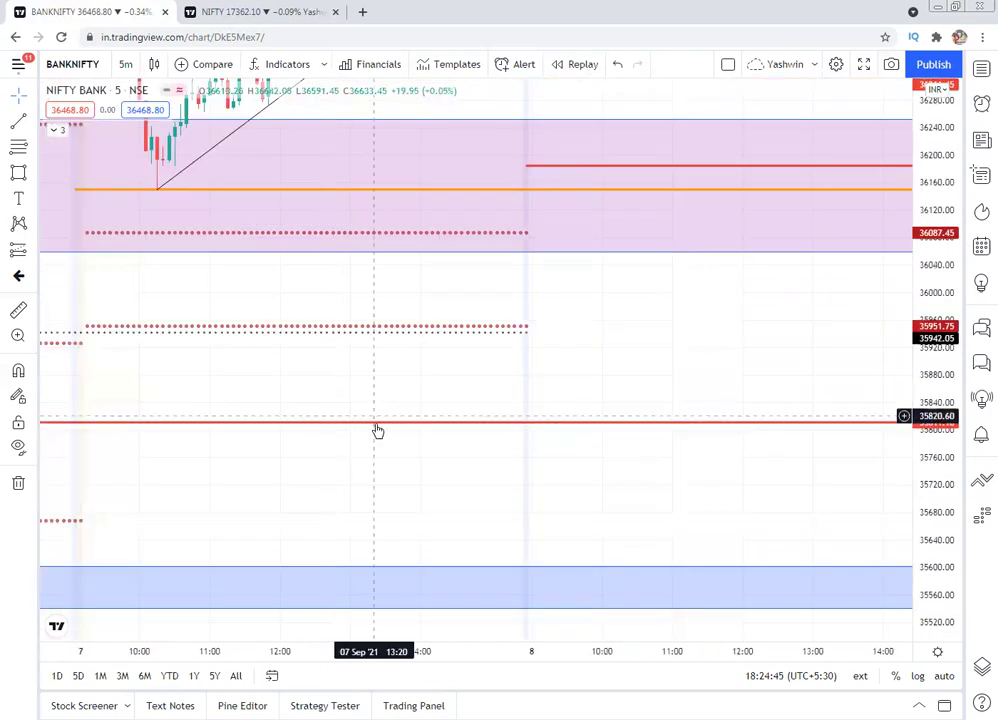
{"action": "left_click", "coordinate": [388, 422]}
{"action": "left_click", "coordinate": [367, 327]}
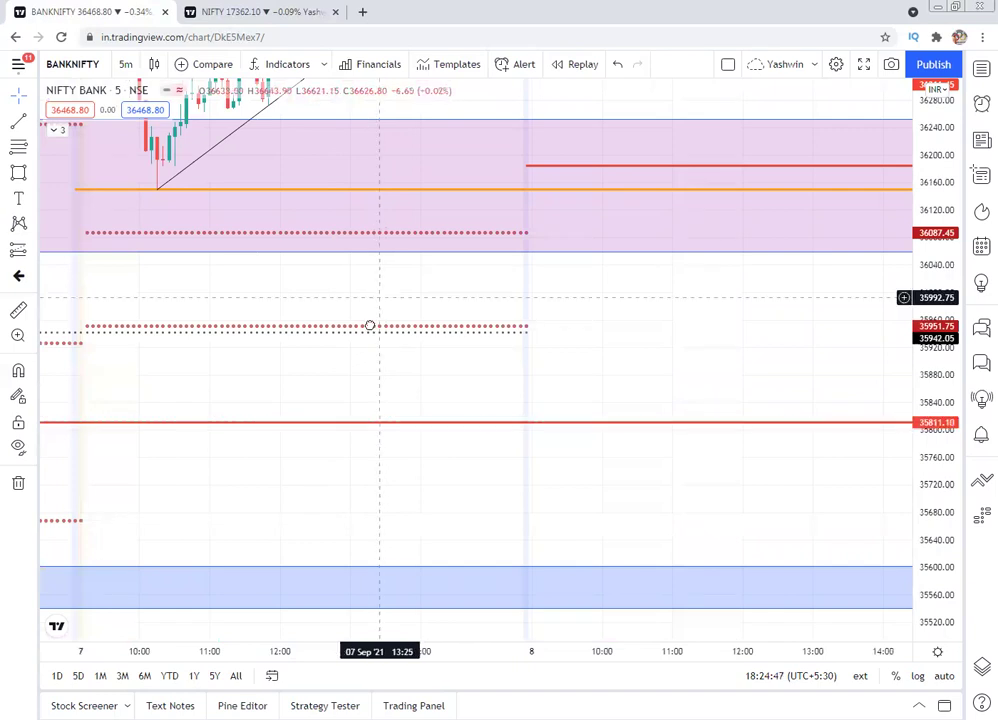
{"action": "scroll", "coordinate": [350, 430], "scroll_direction": "up", "scroll_amount": 2}
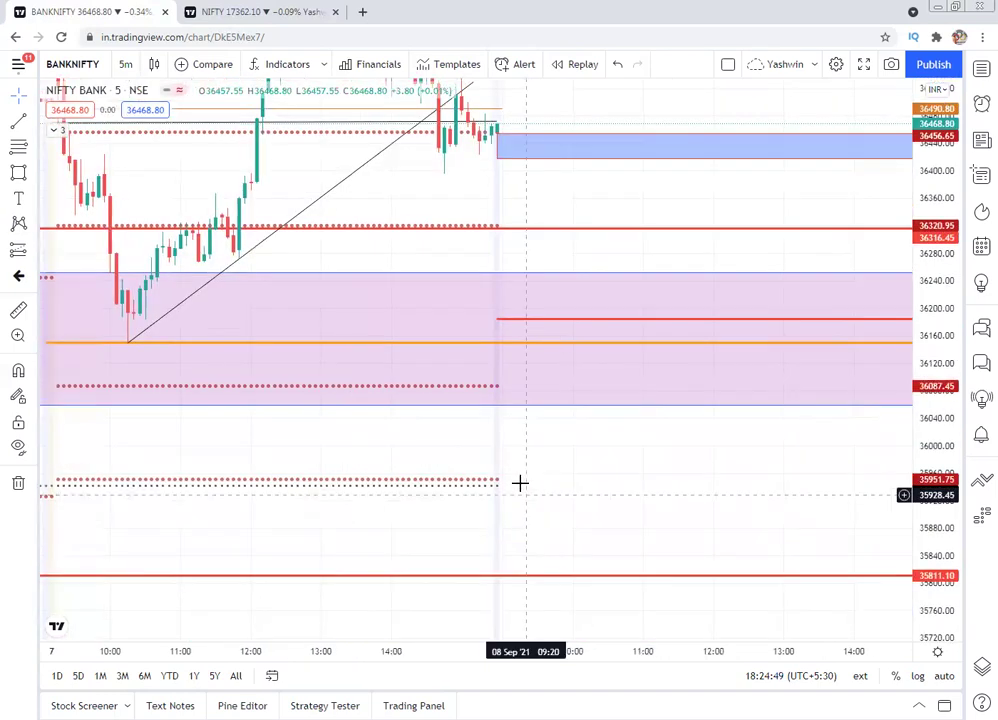
{"action": "scroll", "coordinate": [375, 663], "scroll_direction": "up", "scroll_amount": 3}
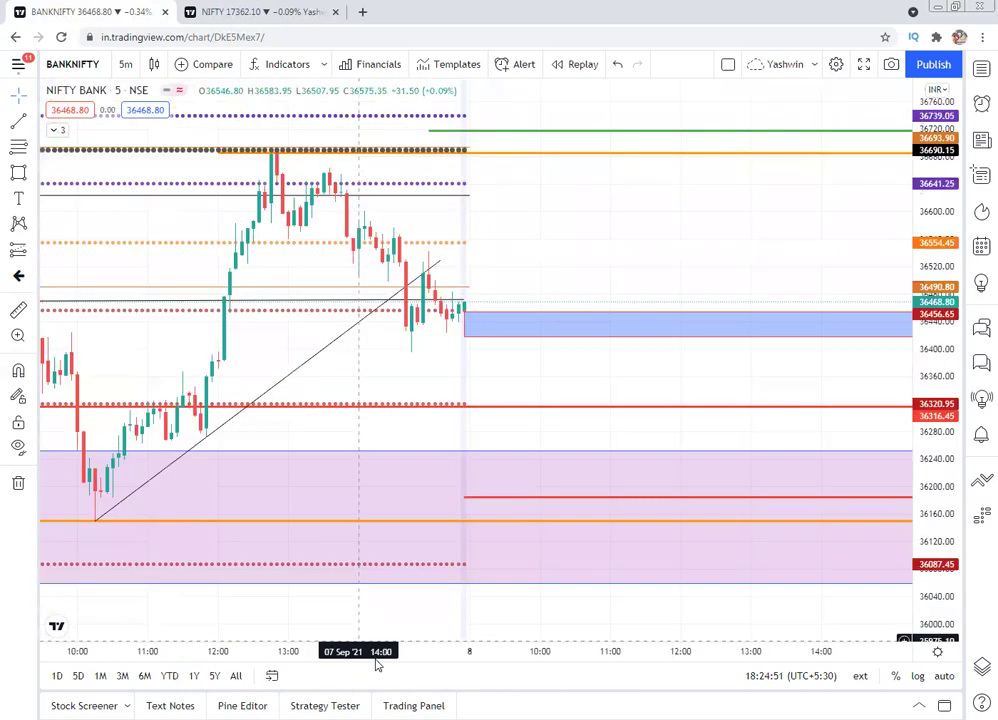
{"action": "scroll", "coordinate": [591, 281], "scroll_direction": "up", "scroll_amount": 1}
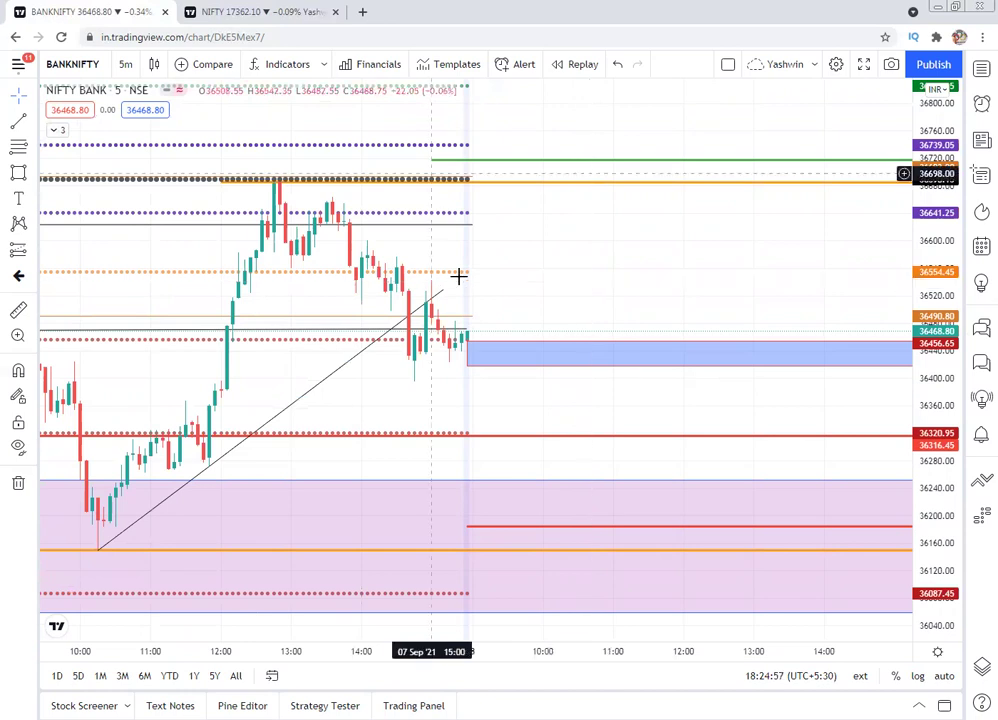
{"action": "left_click", "coordinate": [578, 366]}
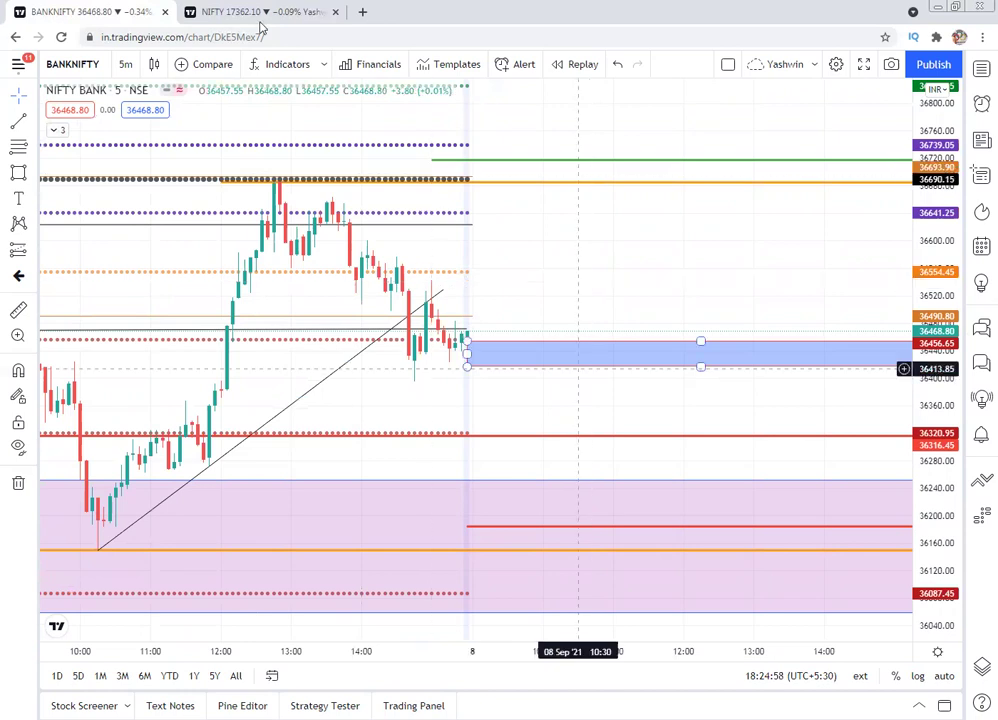
Step: Open the NSE India equity stock watch page in a new browser tab
{"action": "left_click", "coordinate": [364, 12]}
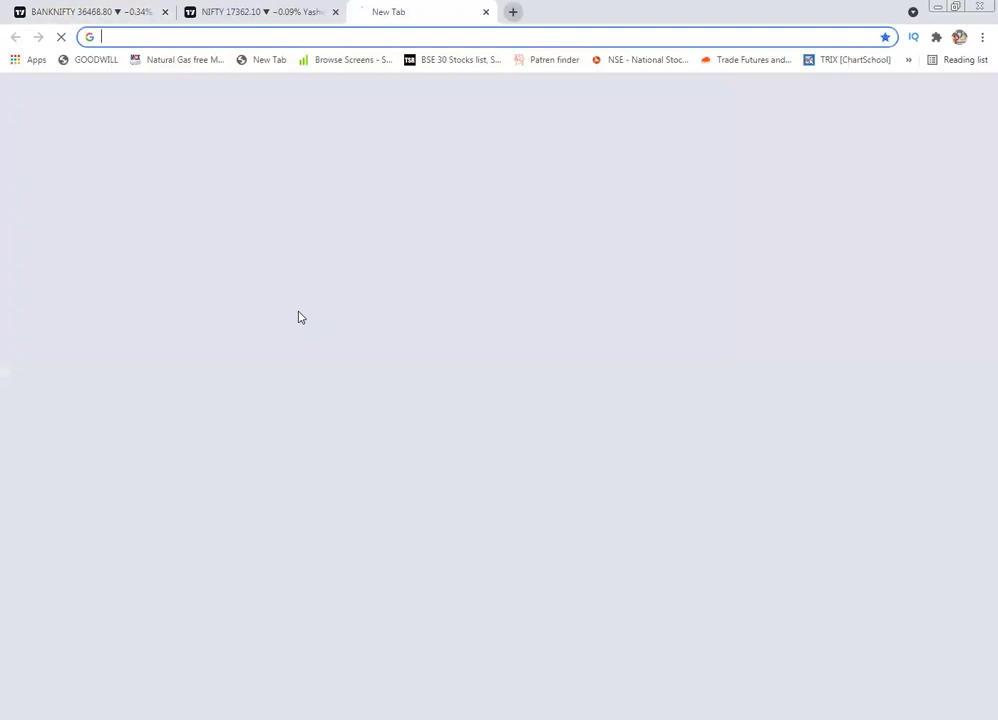
{"action": "type", "text": "NSE"}
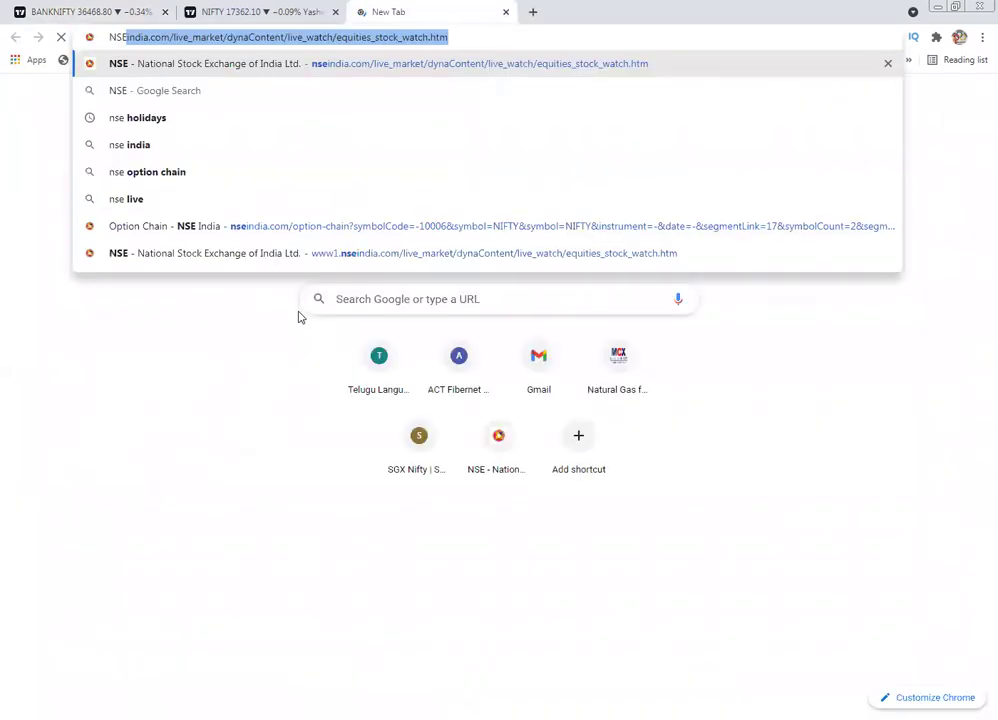
{"action": "key", "text": "Return"}
Step: Return the NIFTY chart to the 5-minute interval and frame the full 7 September price range
{"action": "left_click", "coordinate": [262, 8]}
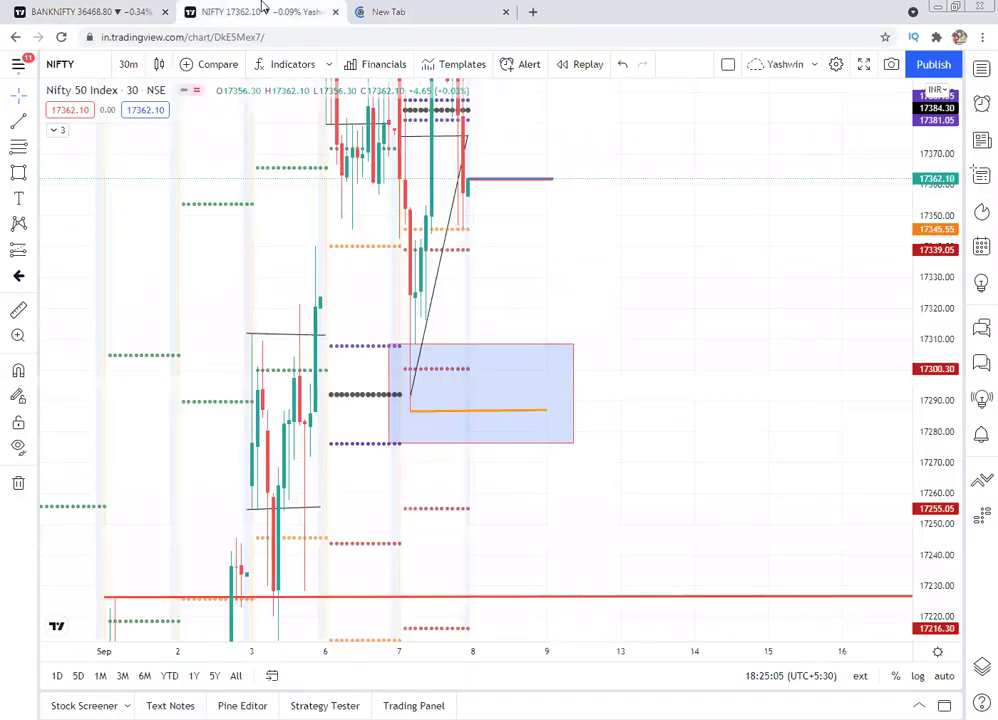
{"action": "left_click", "coordinate": [128, 65]}
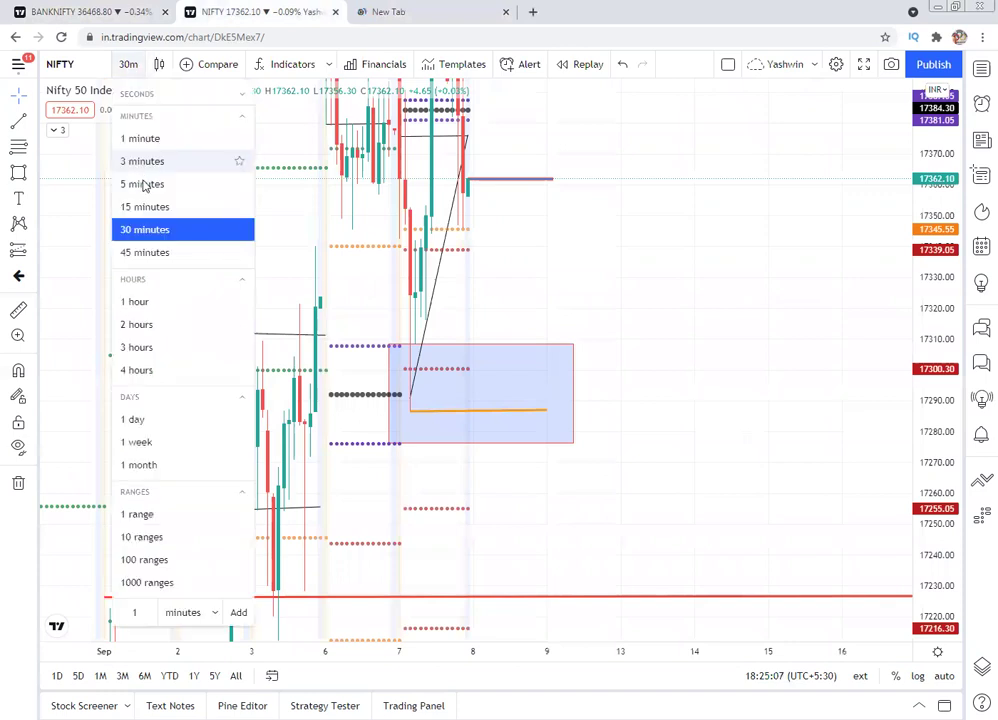
{"action": "left_click", "coordinate": [145, 185]}
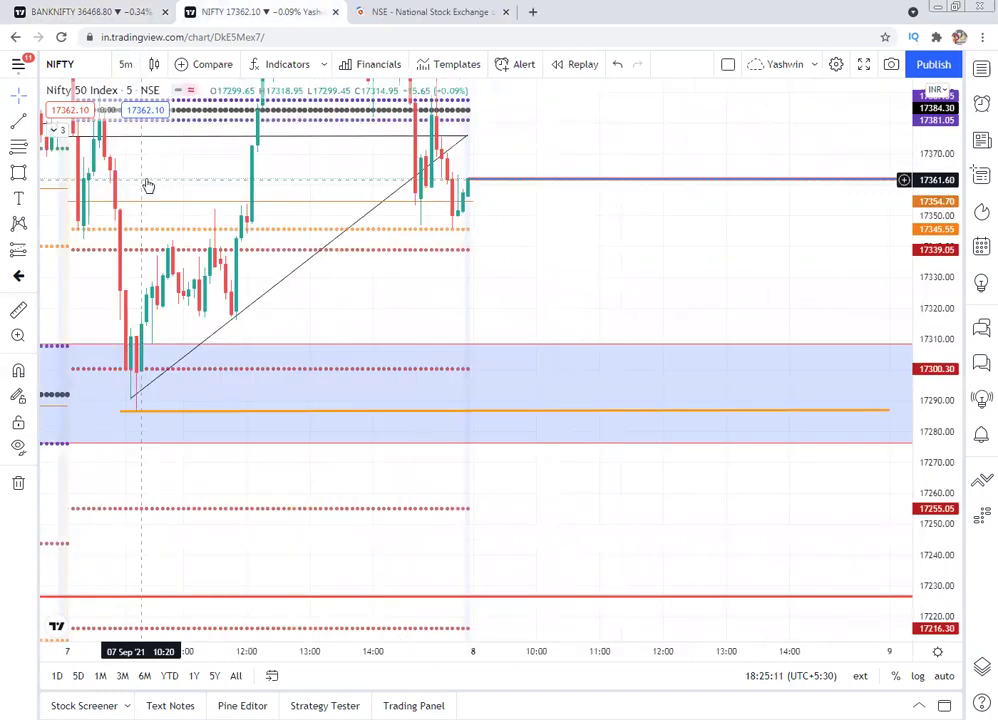
{"action": "left_click_drag", "start_coordinate": [551, 289], "coordinate": [548, 457]}
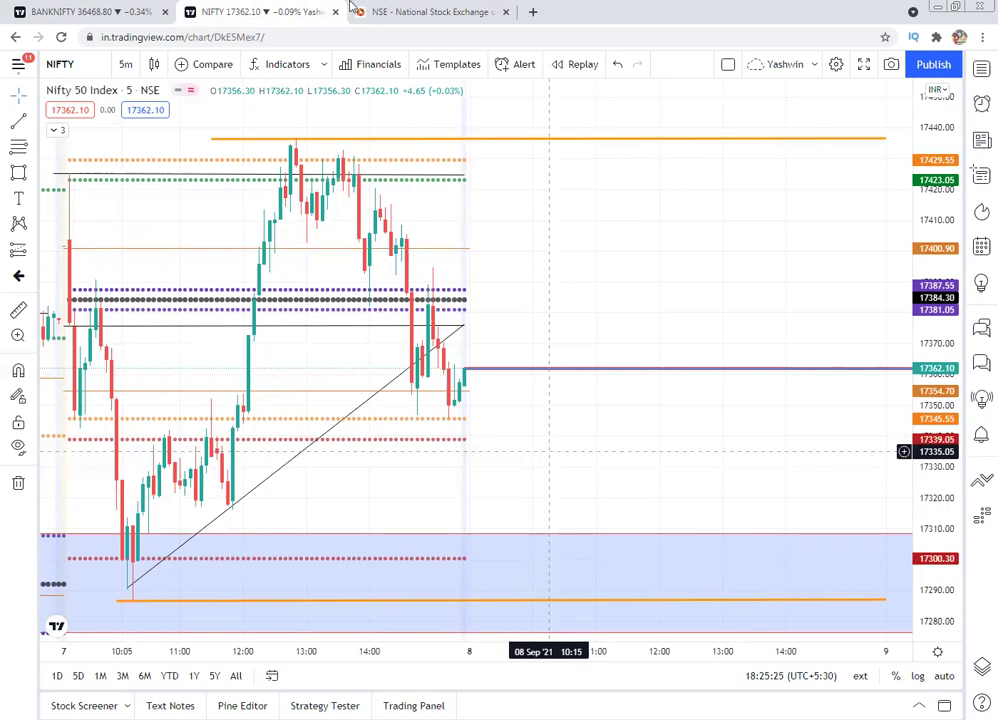
Step: Switch to the NSE India page, open the NIFTY option chain, and examine the call and put open interest around the 17,400 strike
{"action": "left_click", "coordinate": [430, 12]}
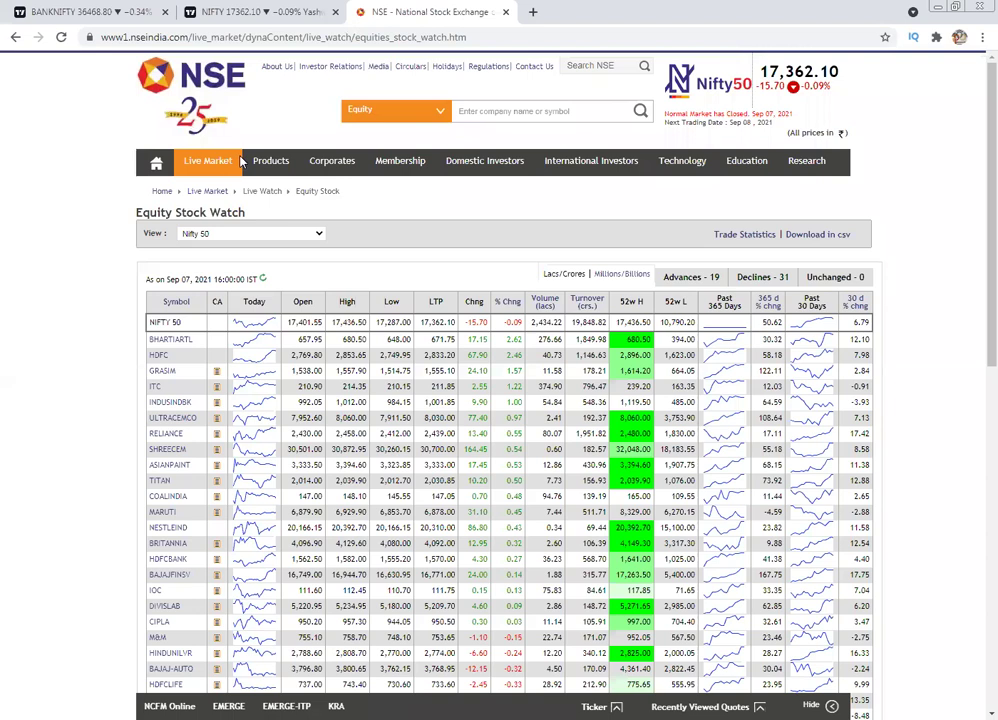
{"action": "mouse_move", "coordinate": [240, 162]}
{"action": "left_click", "coordinate": [352, 222]}
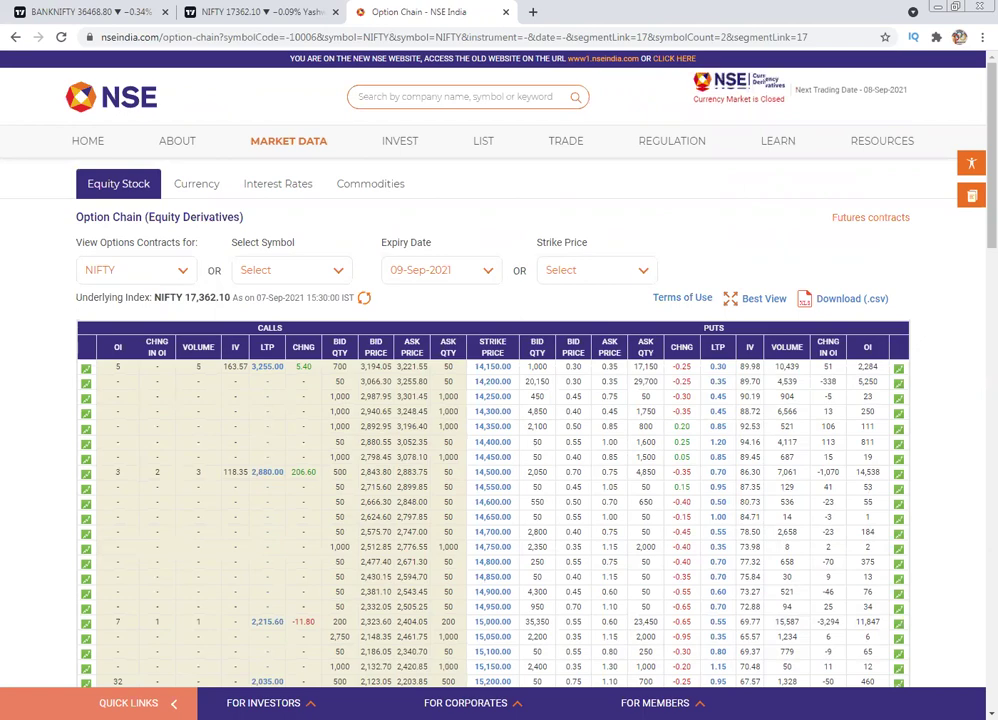
{"action": "scroll", "coordinate": [490, 430], "scroll_direction": "down", "scroll_amount": 5}
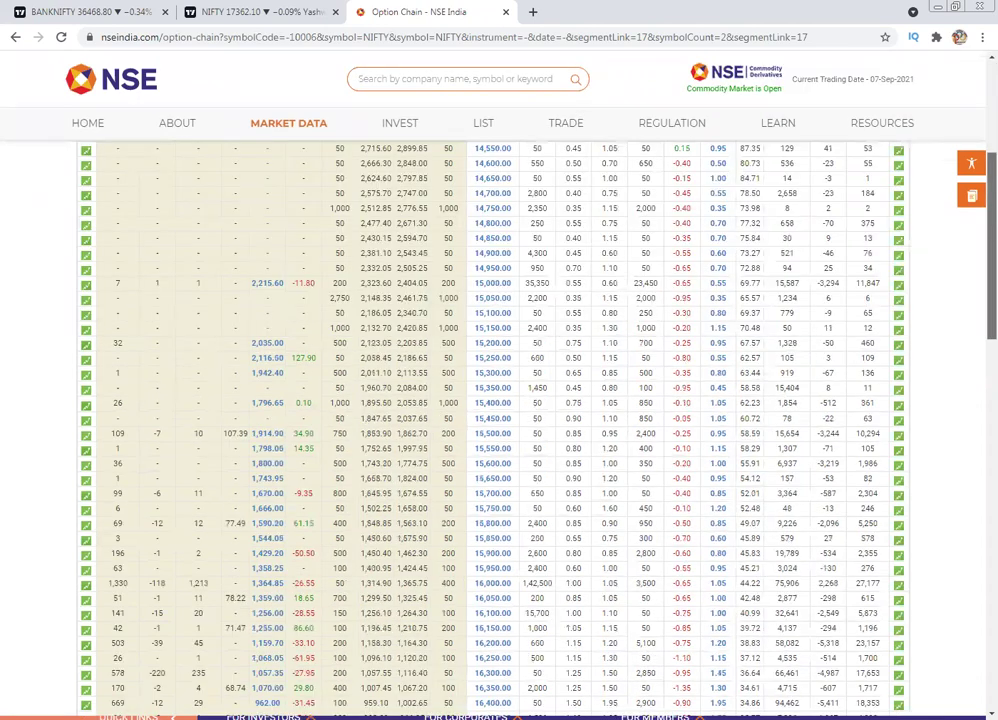
{"action": "scroll", "coordinate": [490, 430], "scroll_direction": "down", "scroll_amount": 7}
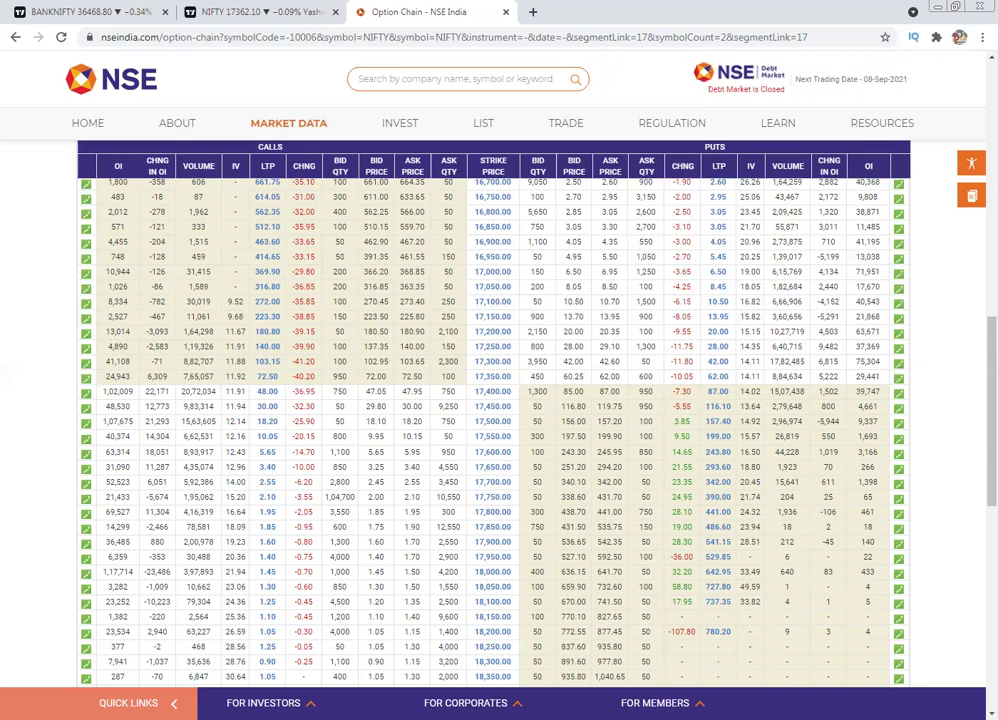
Step: Switch the option chain to BANKNIFTY and examine the call and put open interest around the 36,500 strike
{"action": "scroll", "coordinate": [174, 280], "scroll_direction": "up", "scroll_amount": 10}
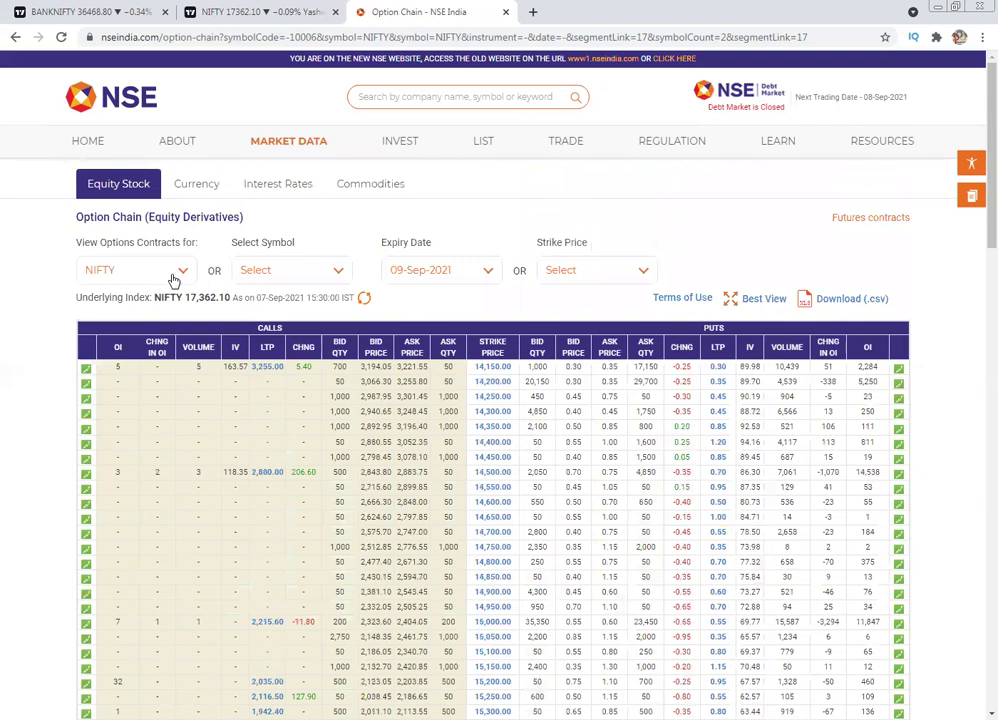
{"action": "left_click", "coordinate": [174, 280]}
{"action": "left_click", "coordinate": [155, 337]}
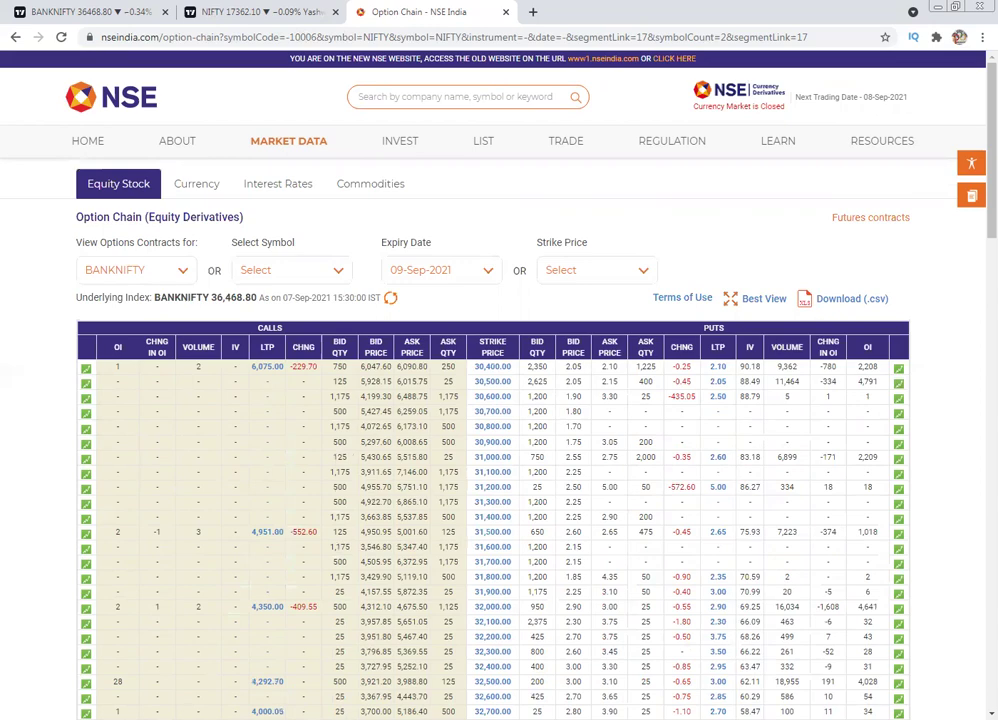
{"action": "scroll", "coordinate": [499, 420], "scroll_direction": "down", "scroll_amount": 6}
{"action": "scroll", "coordinate": [499, 420], "scroll_direction": "up", "scroll_amount": 2}
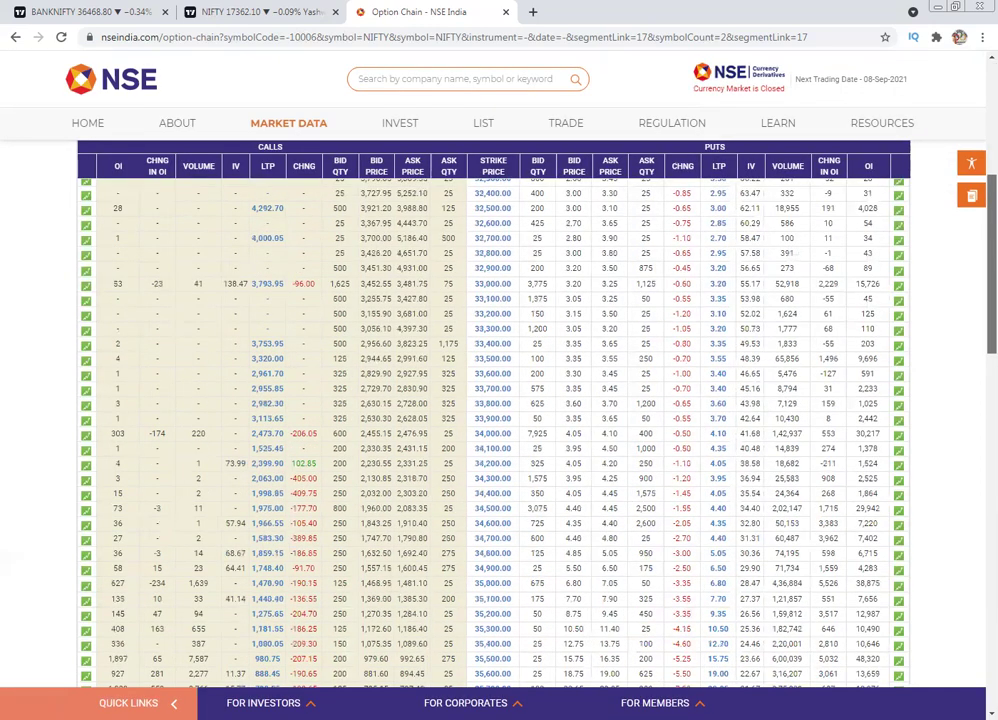
{"action": "scroll", "coordinate": [499, 420], "scroll_direction": "down", "scroll_amount": 4}
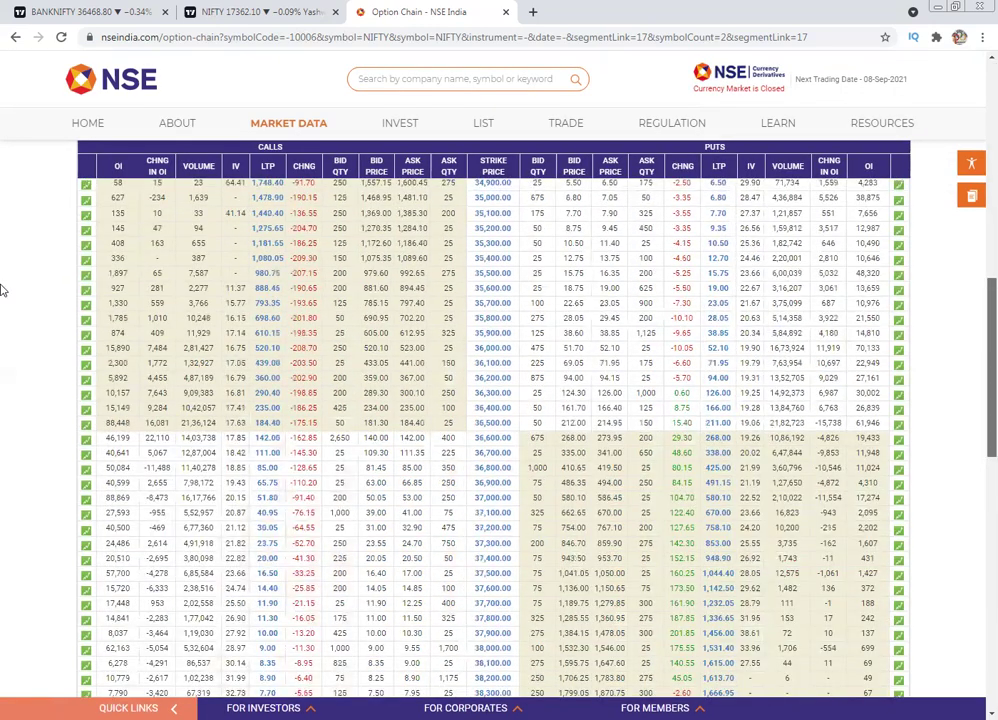